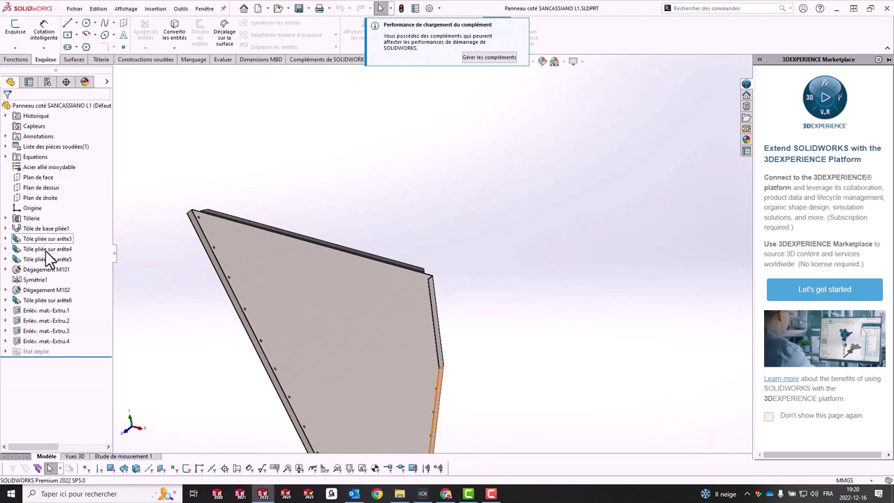
Check the creation dates of the Plan de dessus and Tôlerie features in their Propriétés.
right_click(35, 187)
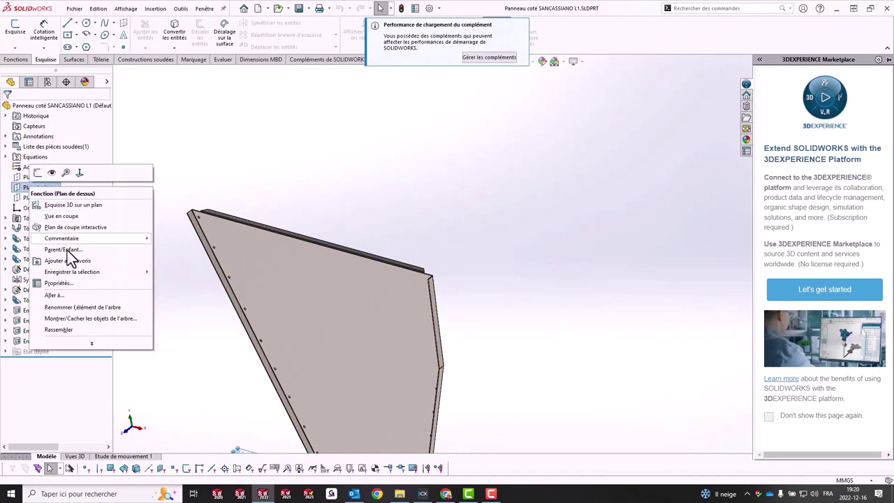
left_click(70, 284)
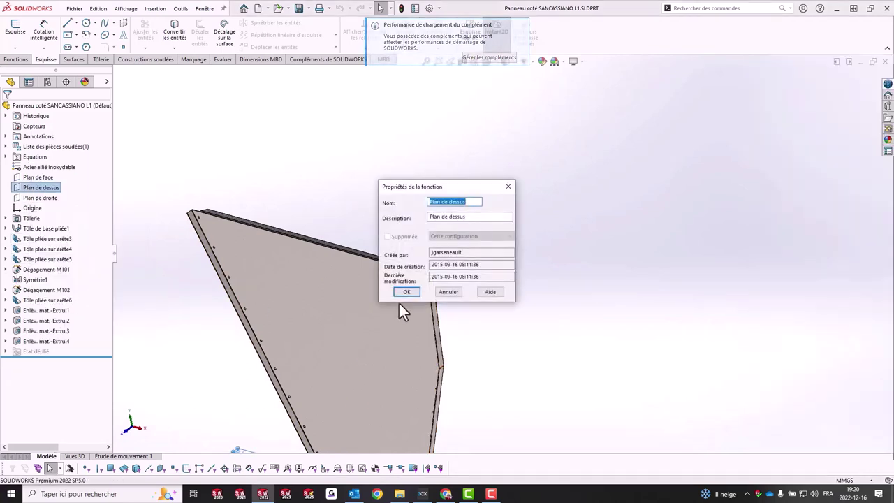
left_click(448, 290)
right_click(32, 218)
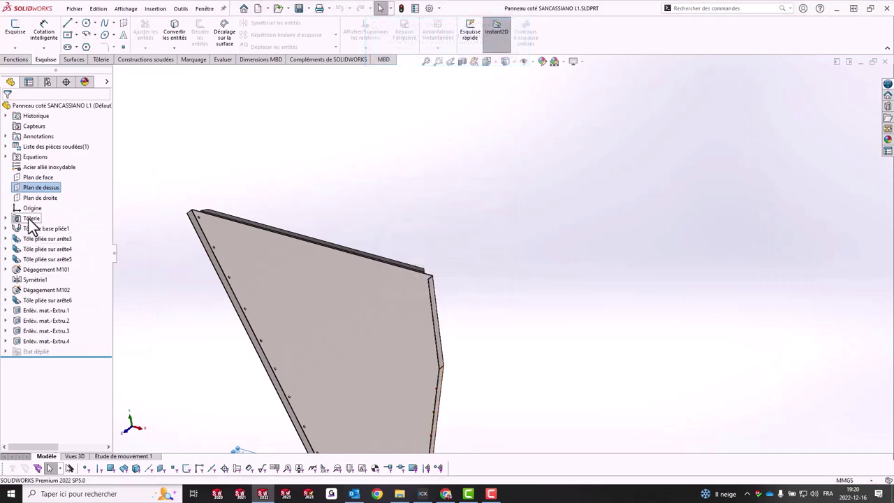
left_click(63, 303)
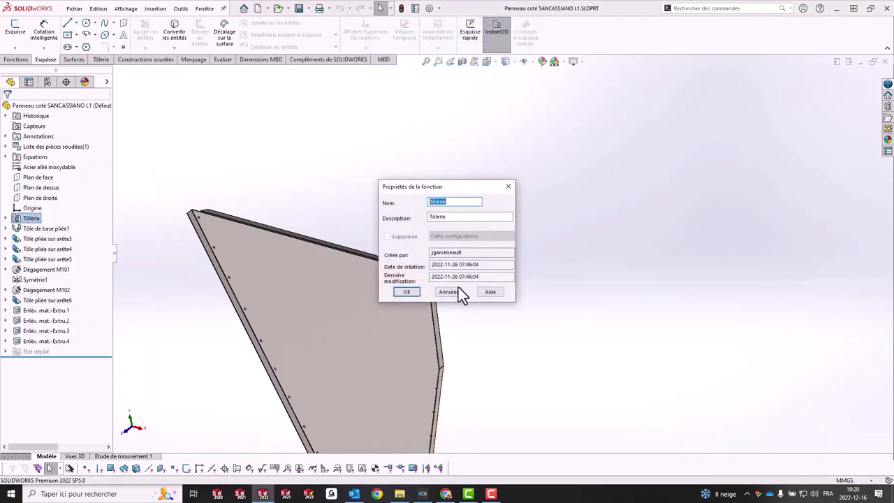
left_click(612, 297)
left_click(72, 9)
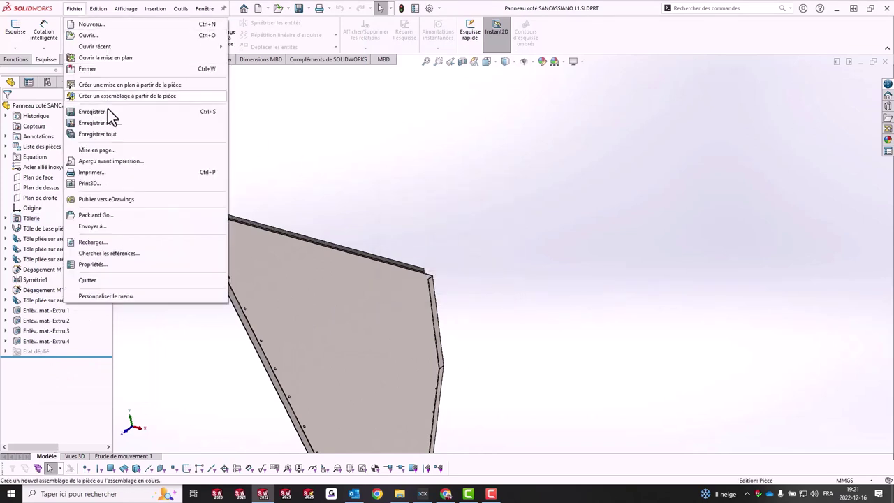
Create a new drawing of the part from the Mise en plan template on an A (ANSI) Landscape sheet.
left_click(96, 85)
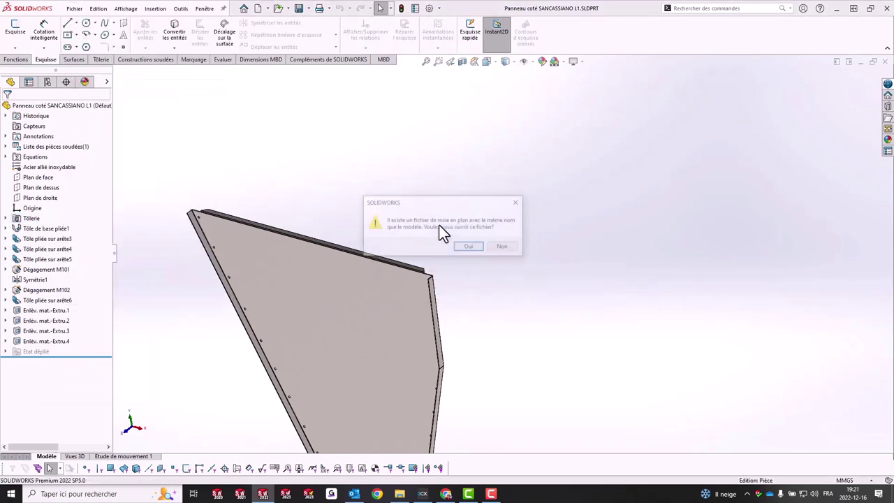
left_click(504, 248)
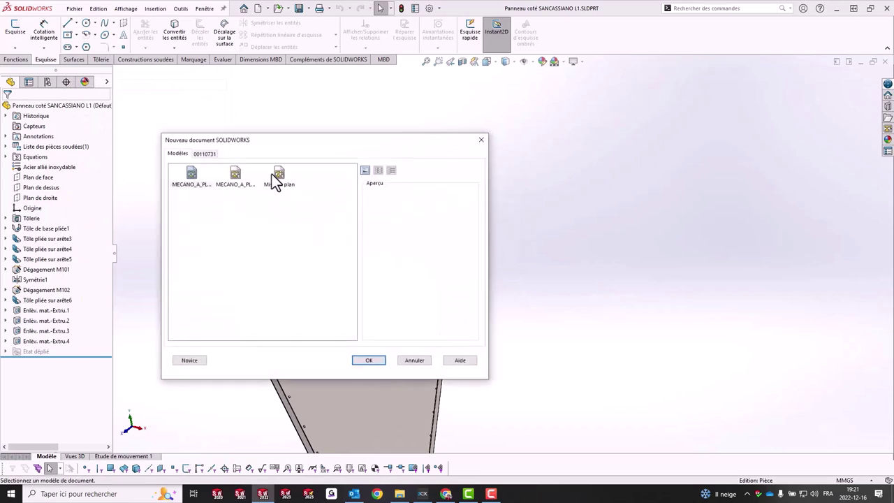
left_click(276, 175)
double_click(277, 179)
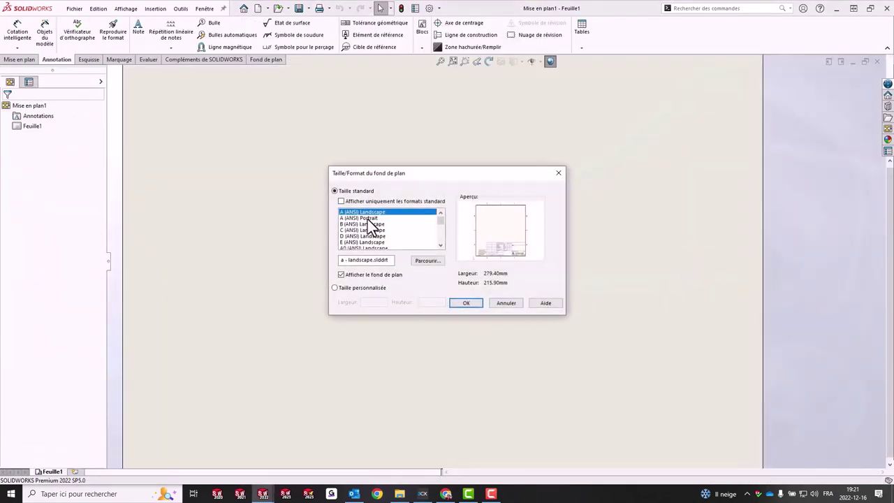
left_click(368, 218)
double_click(368, 223)
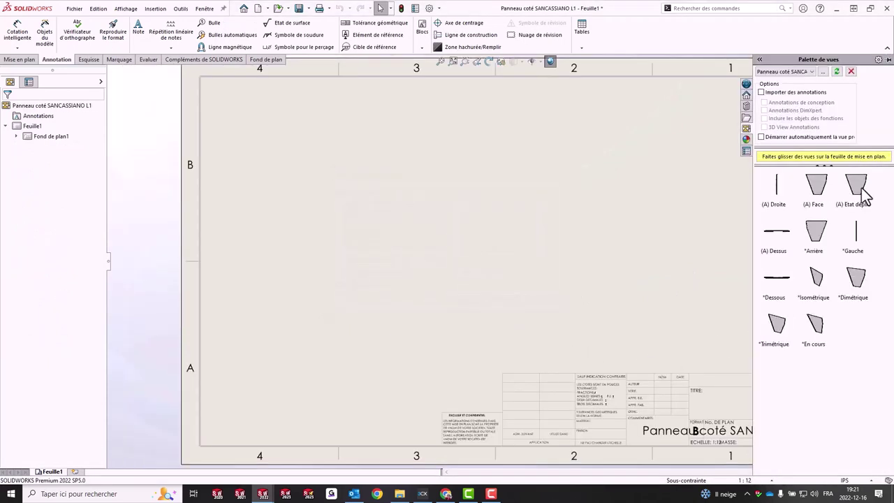
Place the (A) Etat déplié flat-pattern view in the middle of the sheet.
left_click(863, 192)
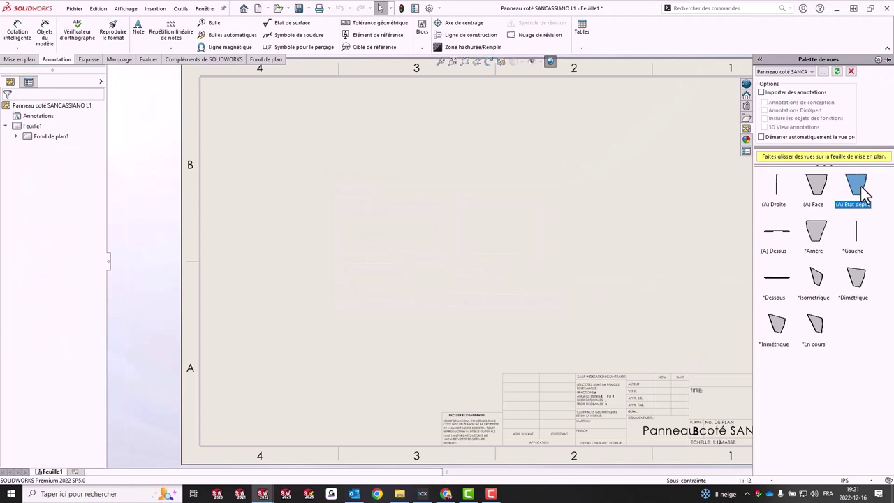
left_click_drag(863, 192, 491, 223)
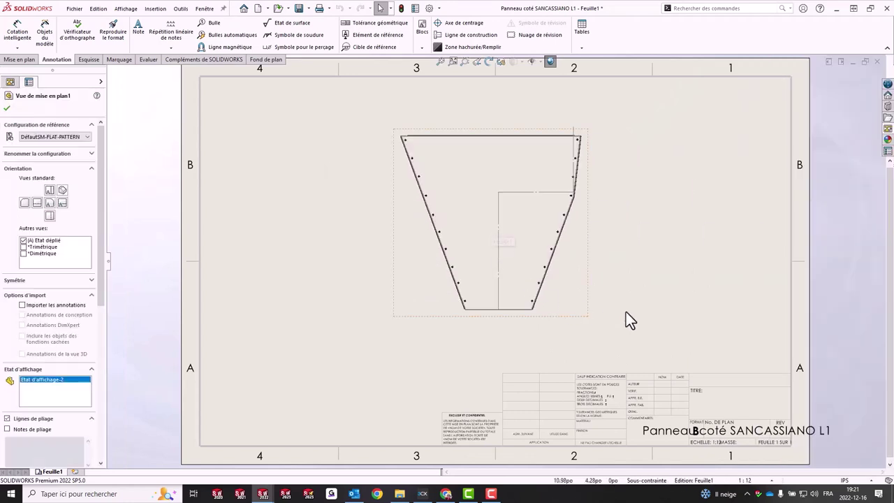
middle_click_drag(636, 312, 528, 330)
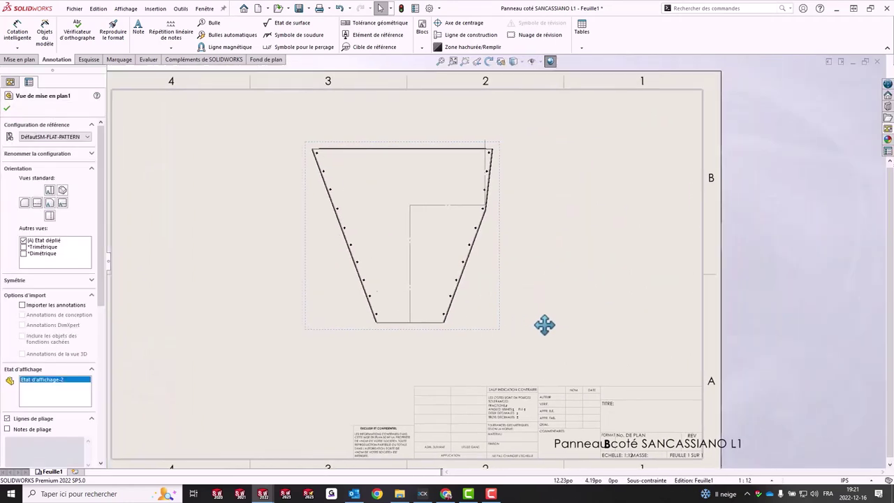
left_click(470, 318)
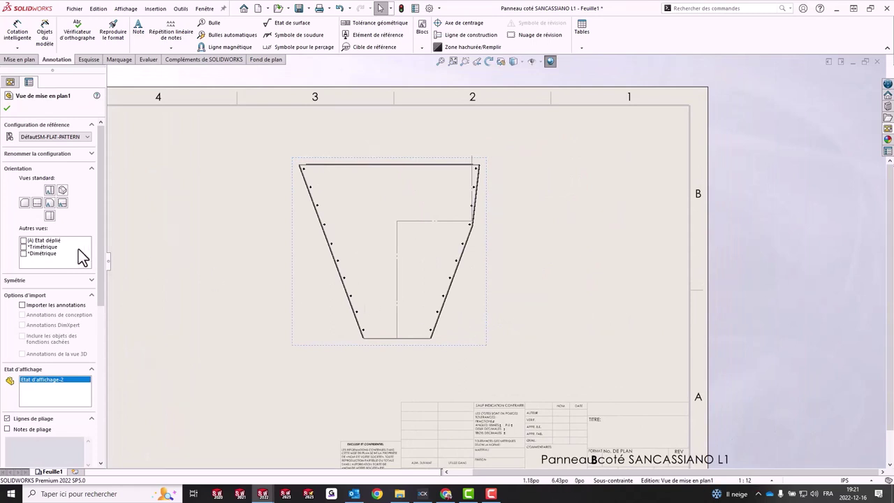
left_click(24, 240)
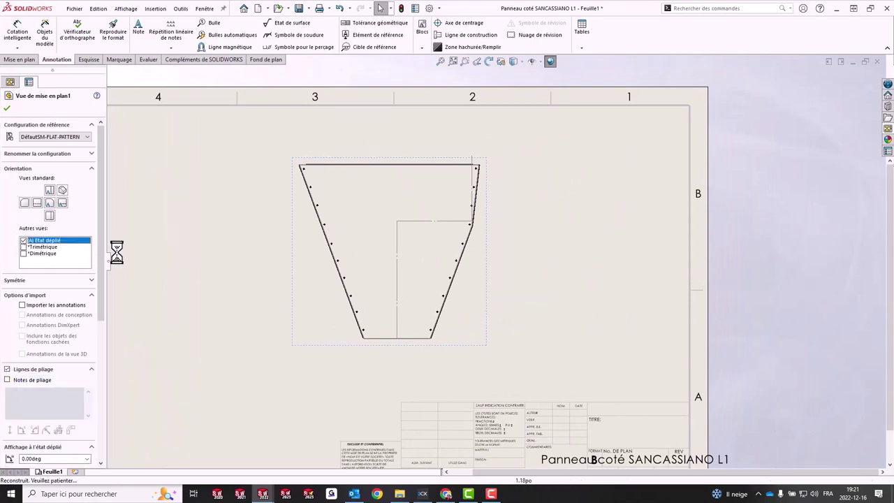
left_click(276, 276)
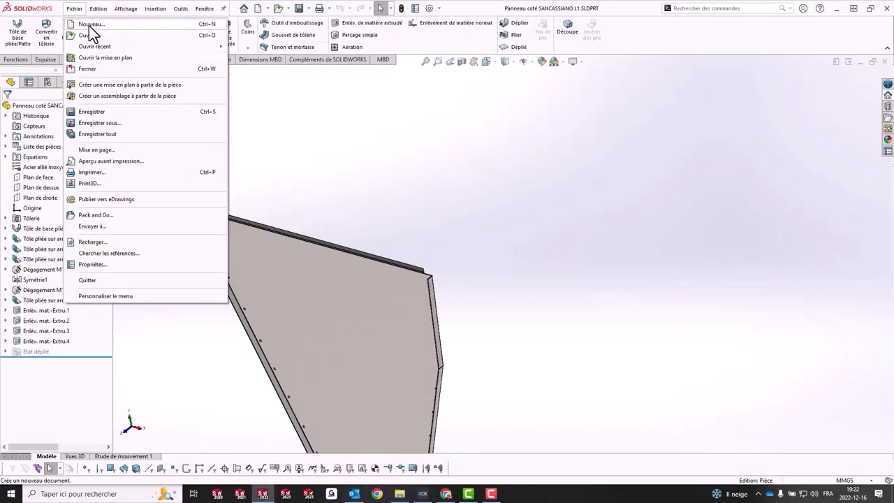
Create a new blank part, Pièce1, from the Pièce template.
left_click(89, 25)
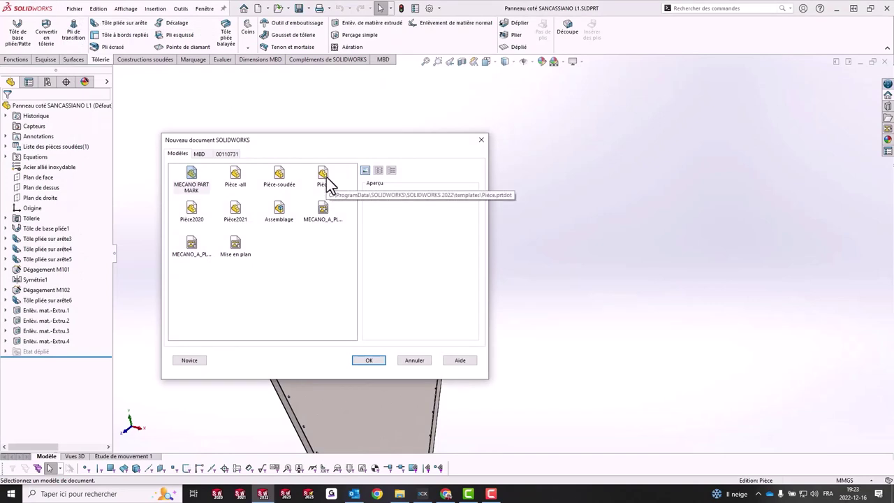
left_click(327, 183)
double_click(328, 183)
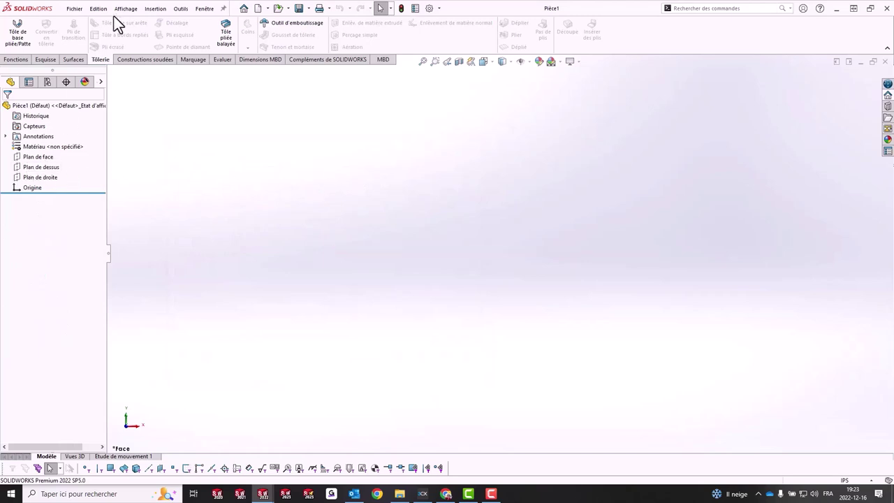
Insert the panel part with Rompre le lien avec la pièce d'origine checked, adopting its units.
left_click(155, 9)
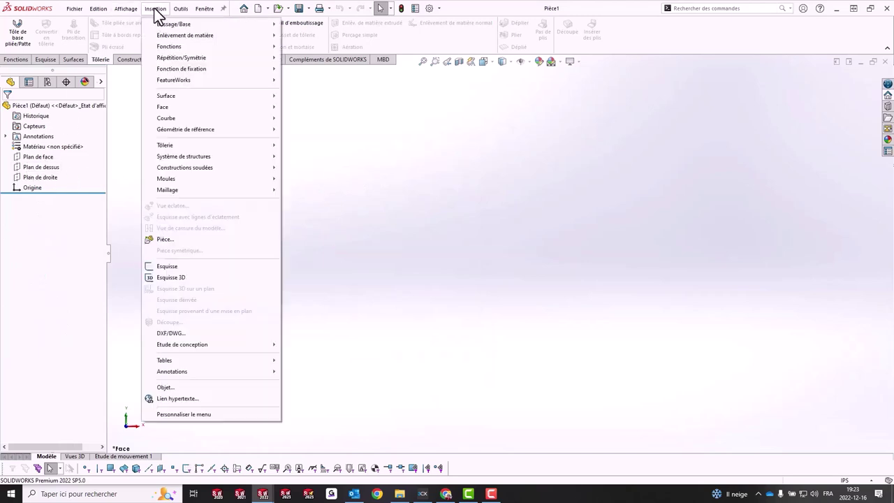
left_click(183, 238)
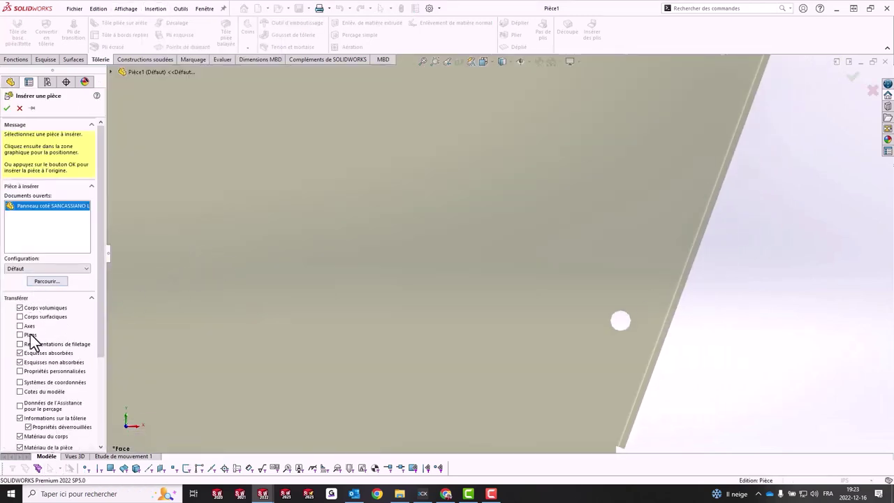
left_click_drag(101, 335, 100, 429)
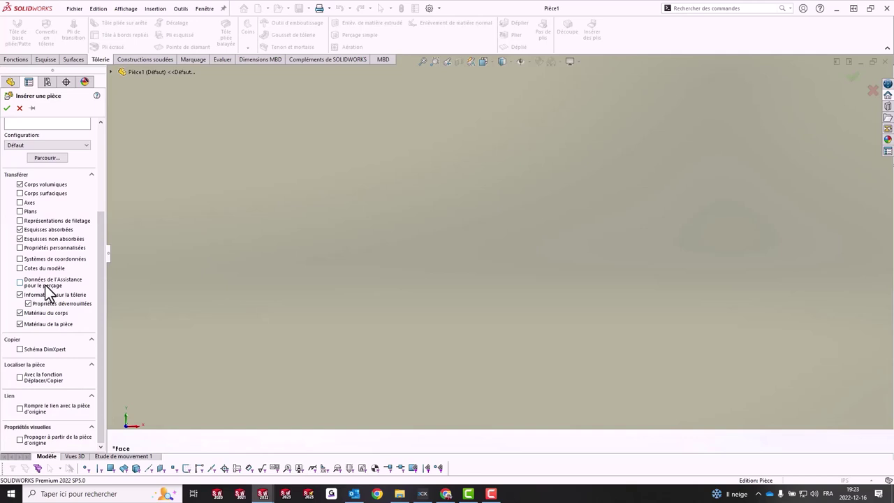
left_click(22, 409)
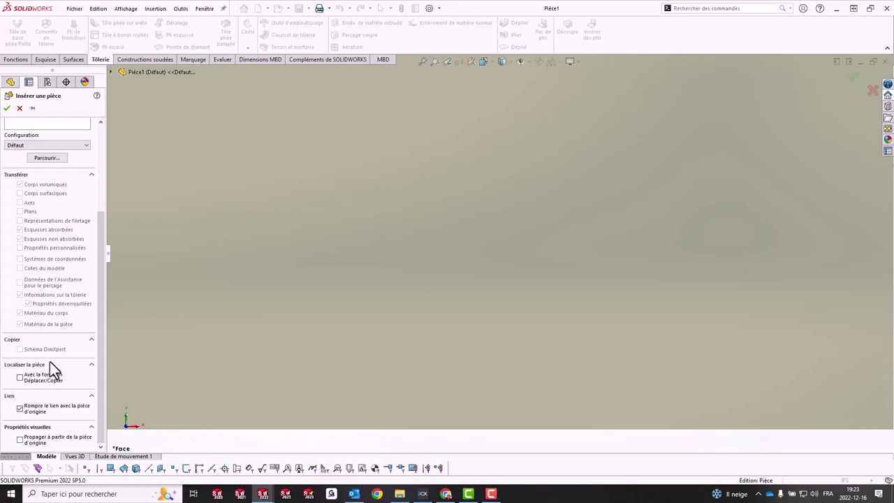
left_click(7, 107)
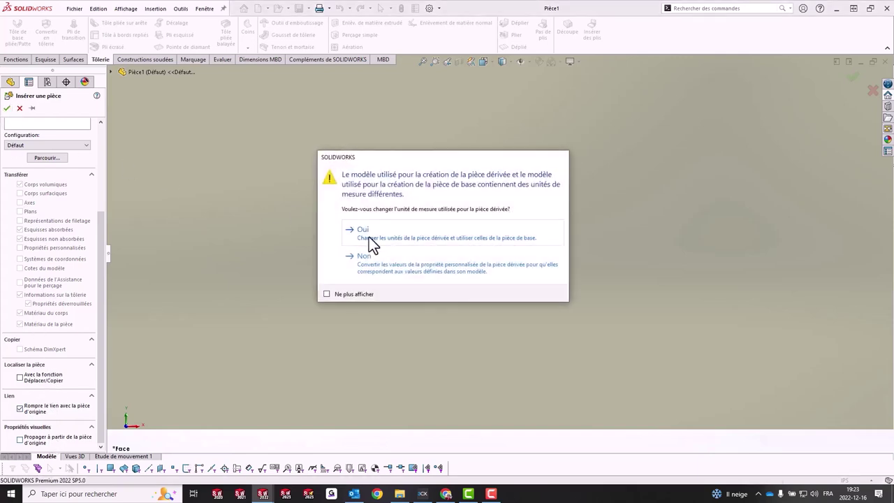
left_click(370, 243)
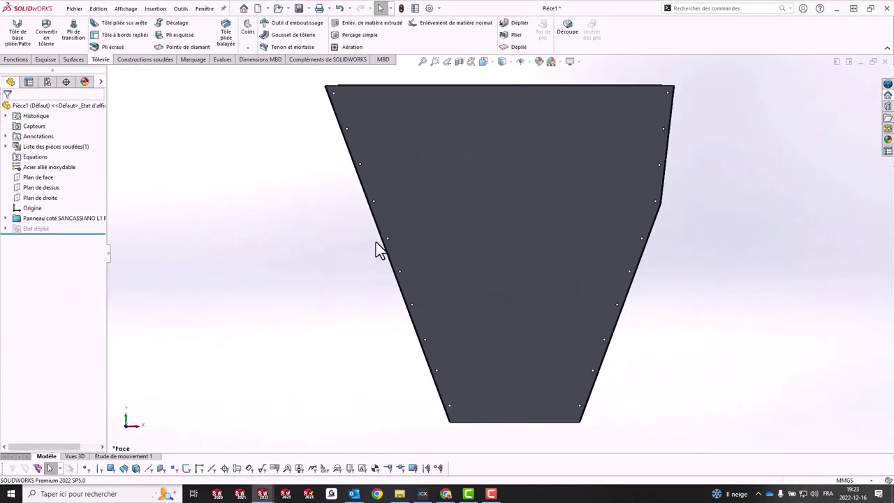
Delete the inserted-part item to expose the sheet-metal features, then check the flat pattern.
right_click(36, 224)
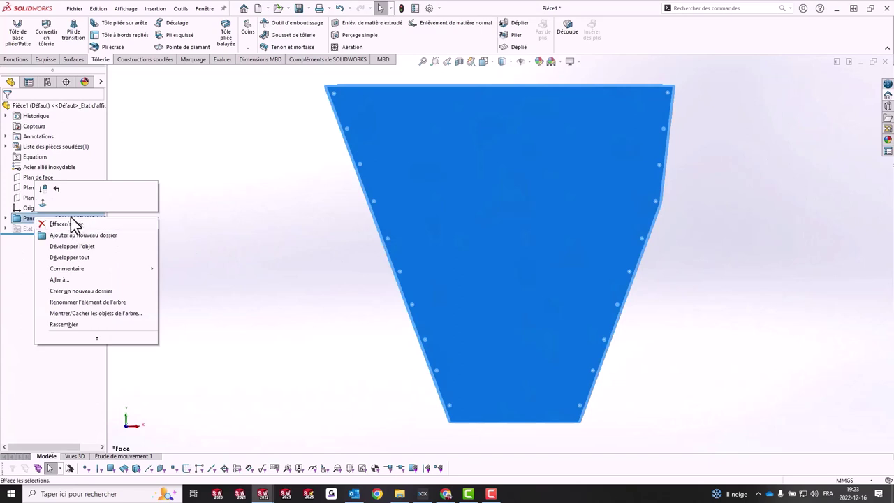
left_click(70, 224)
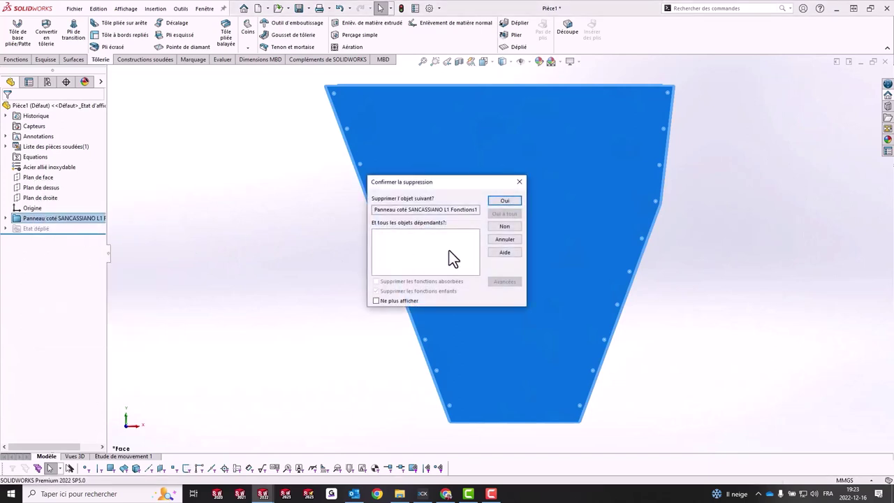
left_click(507, 201)
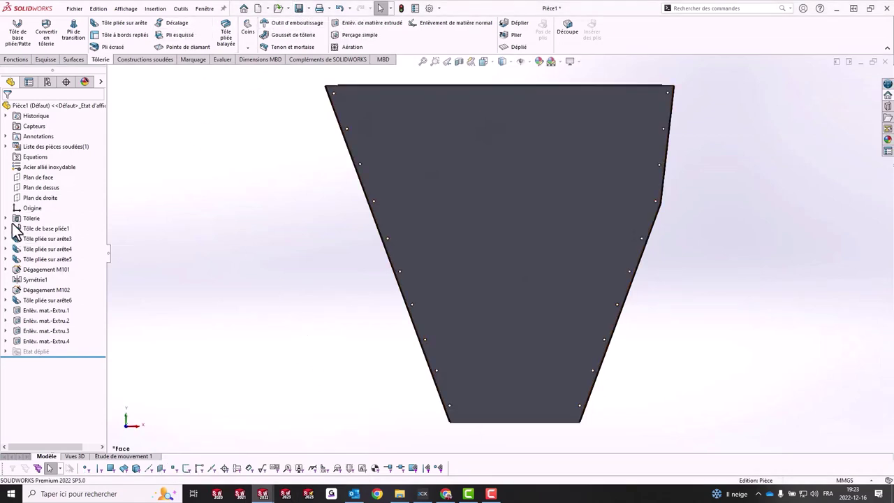
left_click(512, 47)
left_click(515, 49)
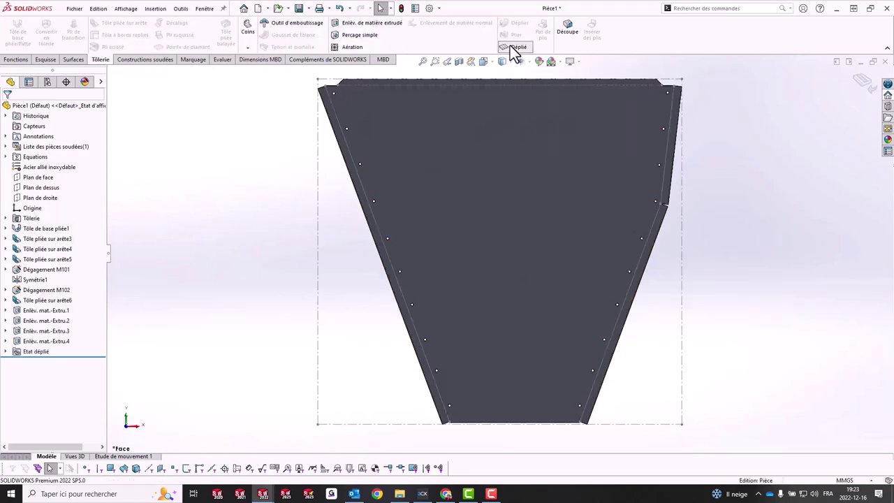
Save the part as Pièce1.SLDPRT, overwriting the existing file.
left_click(73, 9)
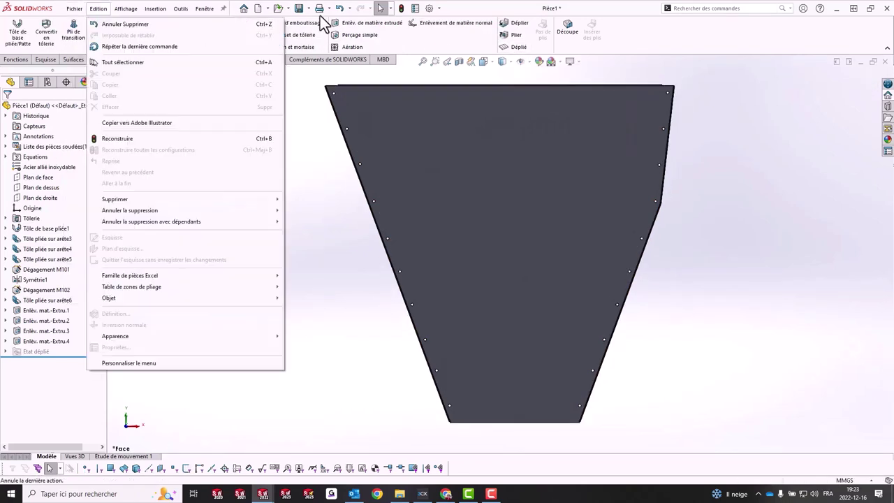
left_click(298, 8)
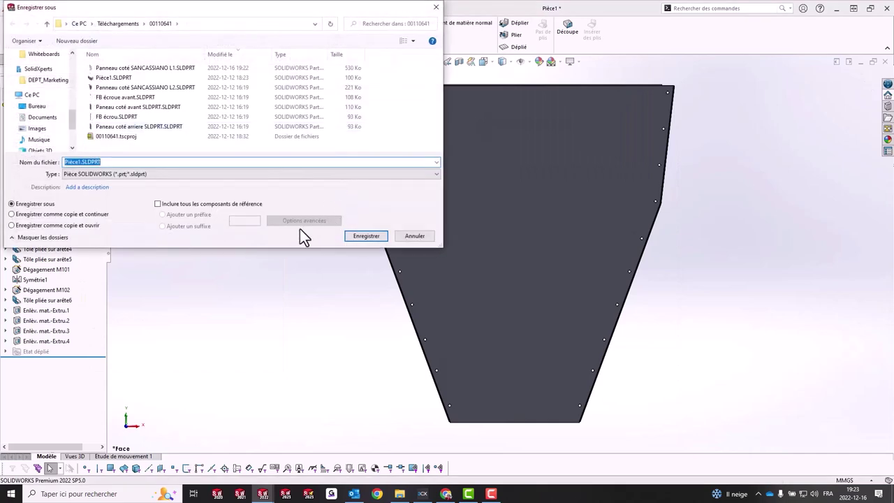
left_click(365, 236)
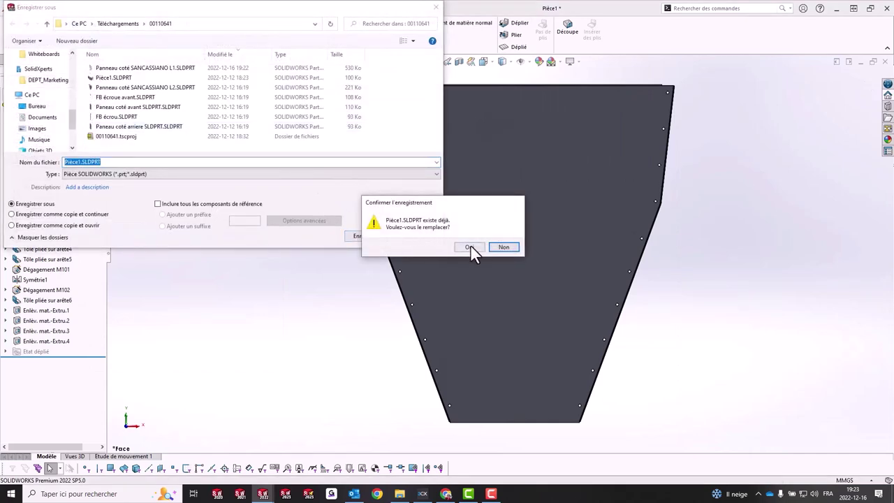
left_click(471, 248)
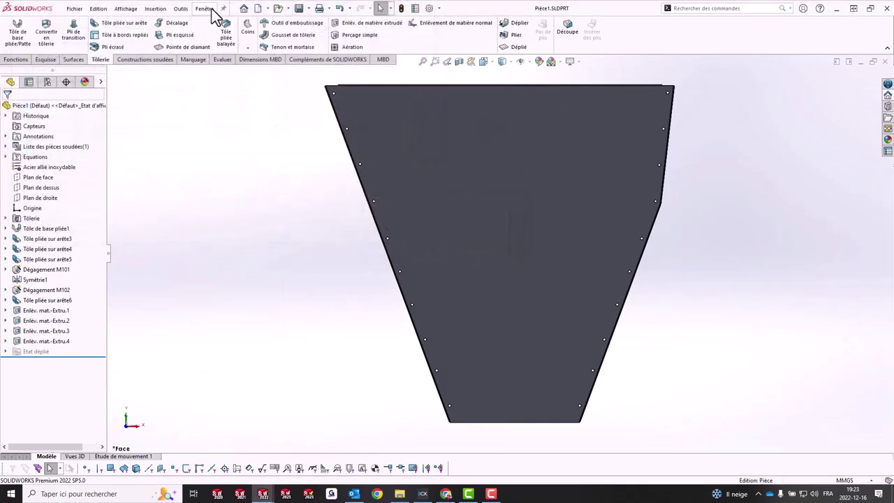
Create a new drawing from Pièce1 with the Mise en plan template and place its flat-pattern view.
left_click(74, 8)
left_click(100, 85)
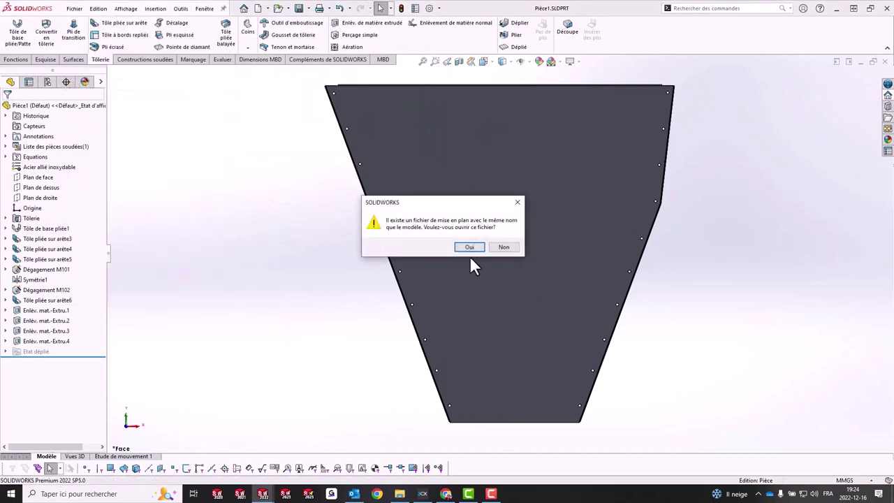
left_click(501, 247)
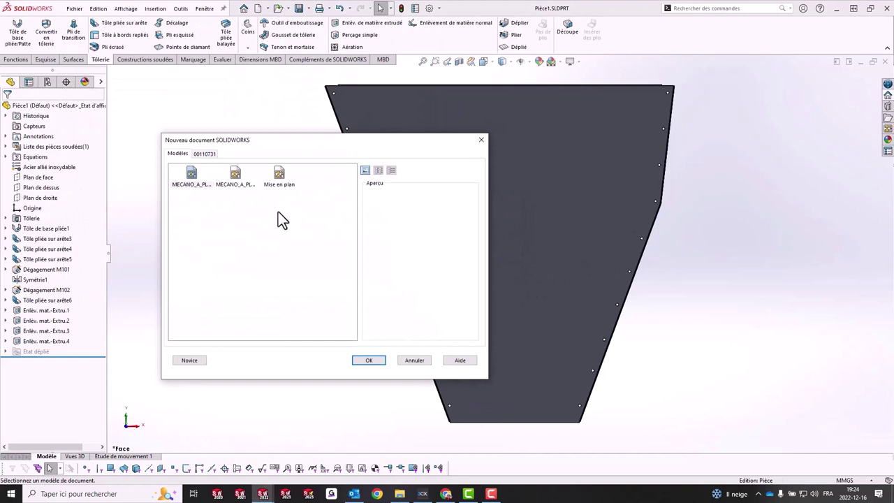
left_click(284, 176)
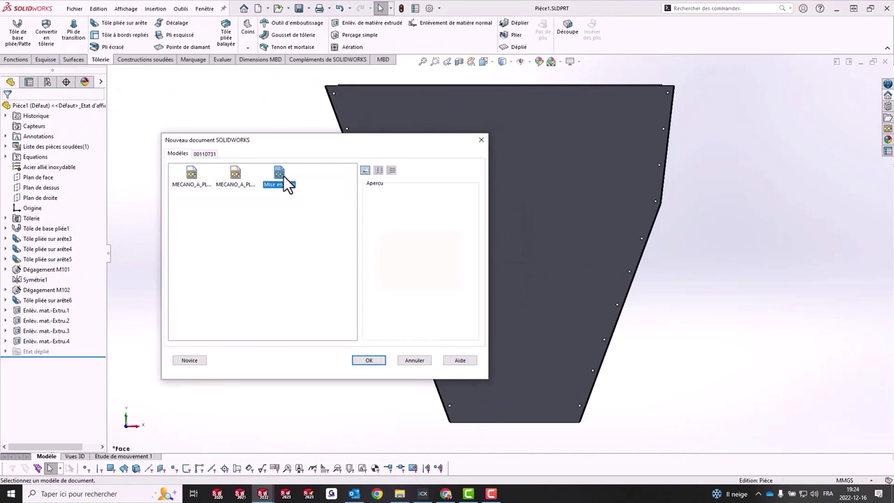
left_click(372, 362)
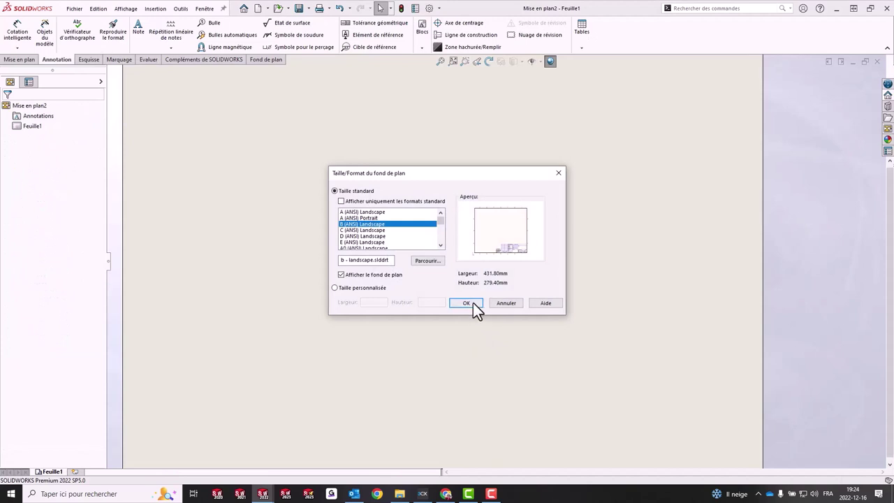
left_click(467, 303)
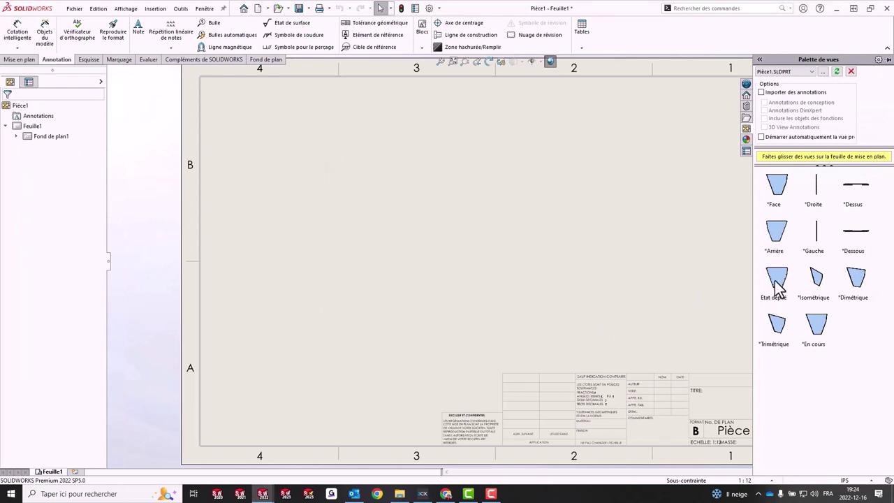
left_click_drag(774, 280, 483, 276)
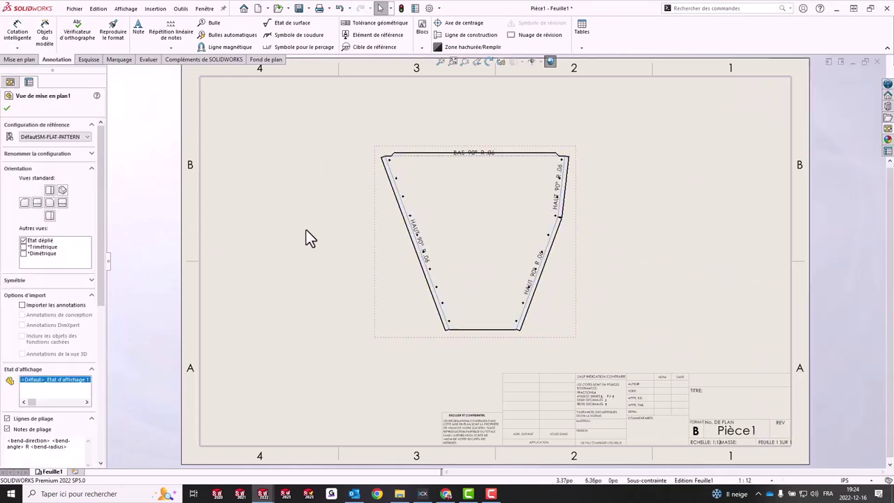
Save all documents, writing the drawing as Pièce1.SLDDRW over the existing file.
left_click(298, 8)
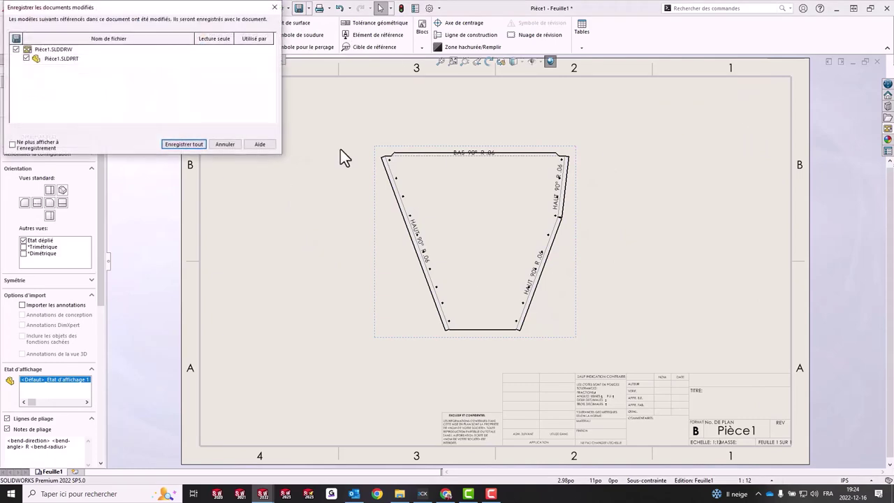
left_click(183, 144)
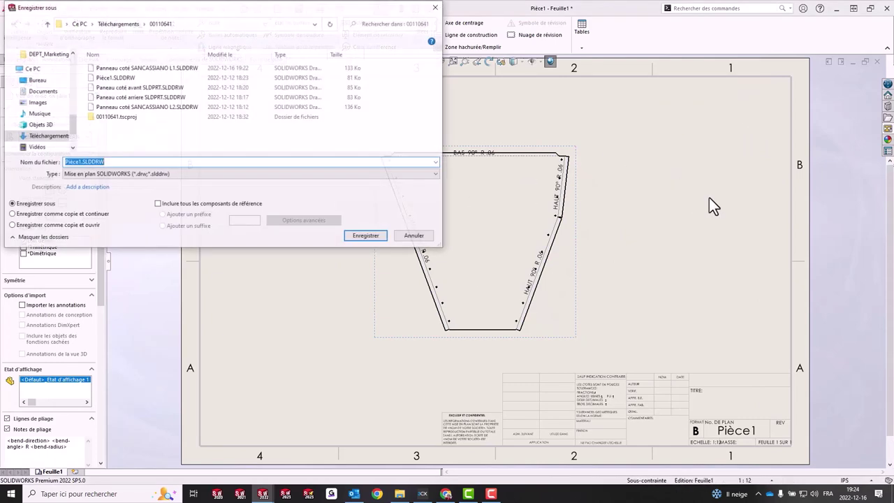
left_click(366, 236)
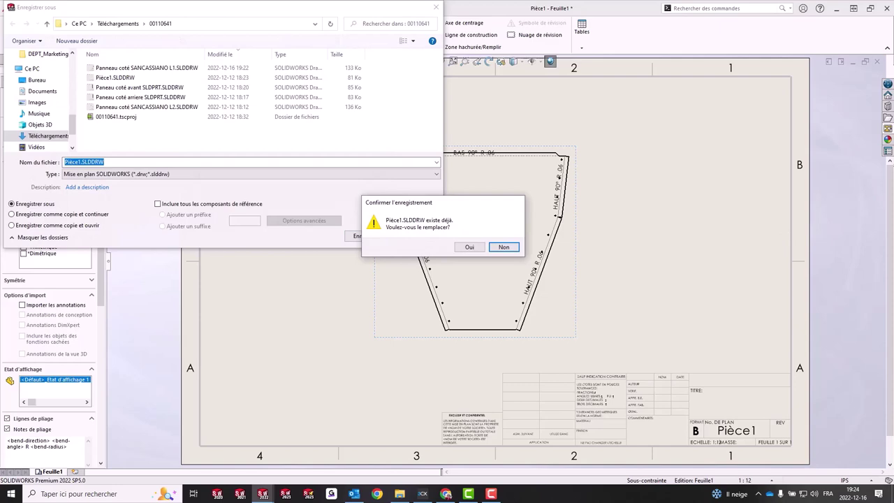
left_click(468, 249)
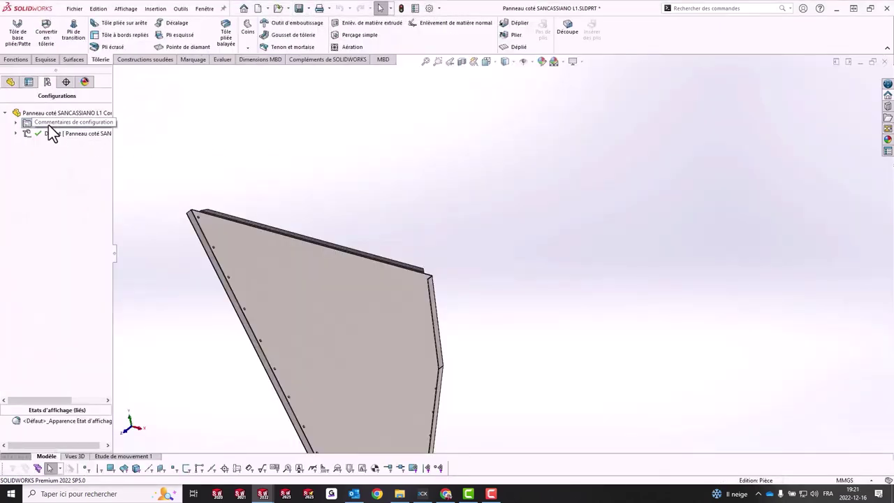
Expand the Défaut configuration and attempt to delete its DéfautSM-FLAT-PATTERN child.
left_click(50, 124)
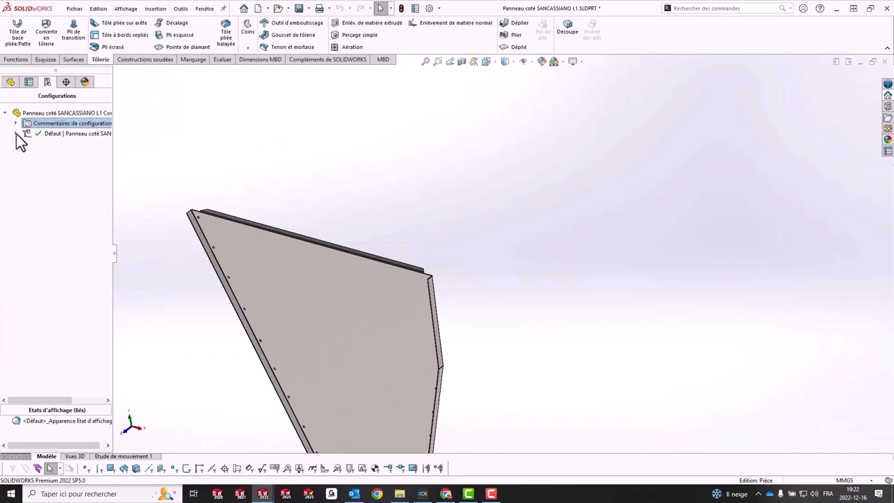
left_click(15, 133)
right_click(54, 143)
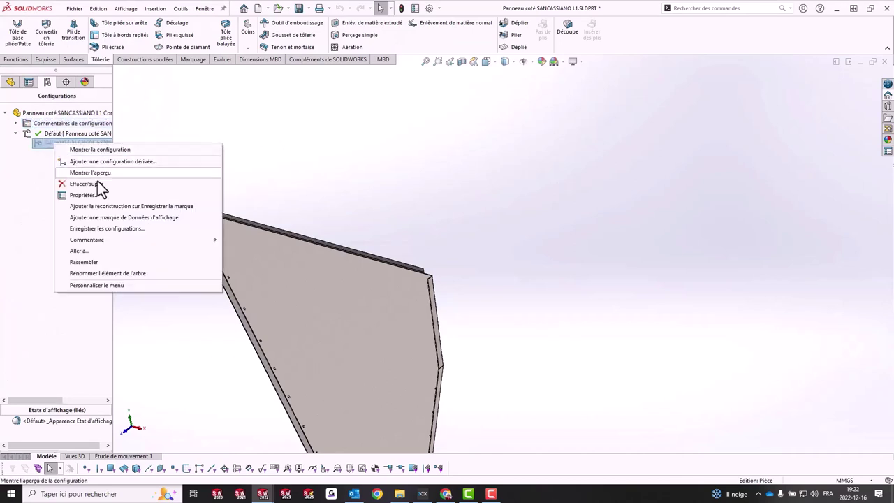
left_click(98, 182)
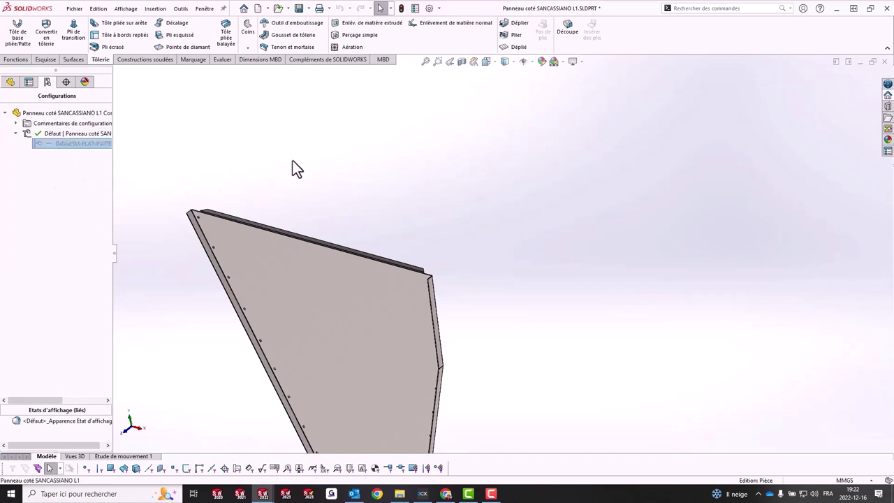
Close the part's open drawing window, then delete the DéfautSM-FLAT-PATTERN configuration.
left_click(204, 8)
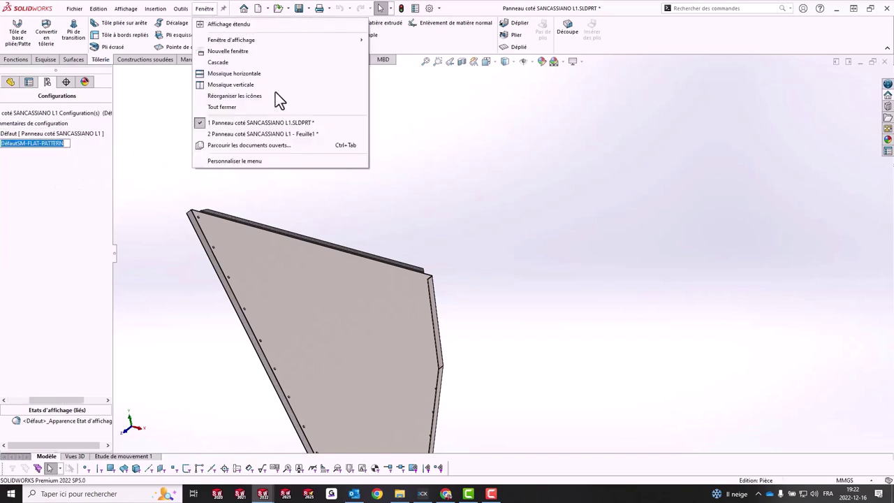
left_click(278, 136)
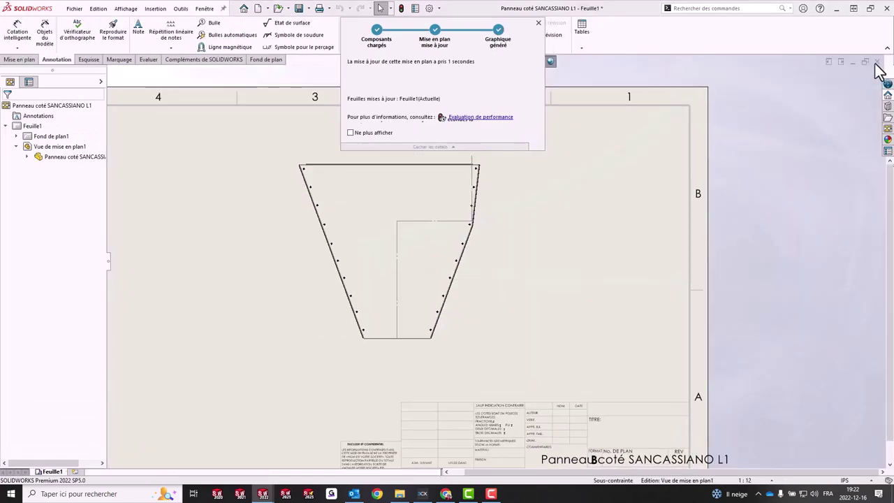
left_click(875, 63)
left_click(175, 145)
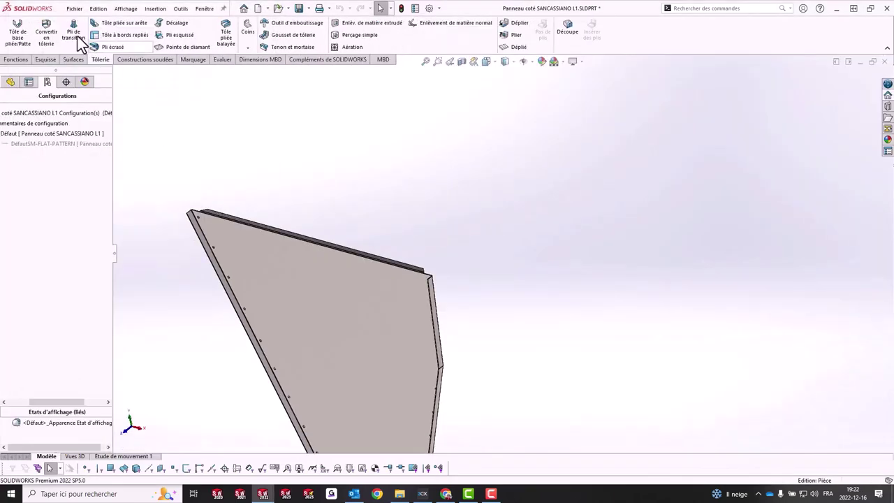
left_click(65, 142)
key("Delete")
Confirm the deletion, save the part, and reopen its drawing with Défaut replacing the missing configuration.
left_click(505, 200)
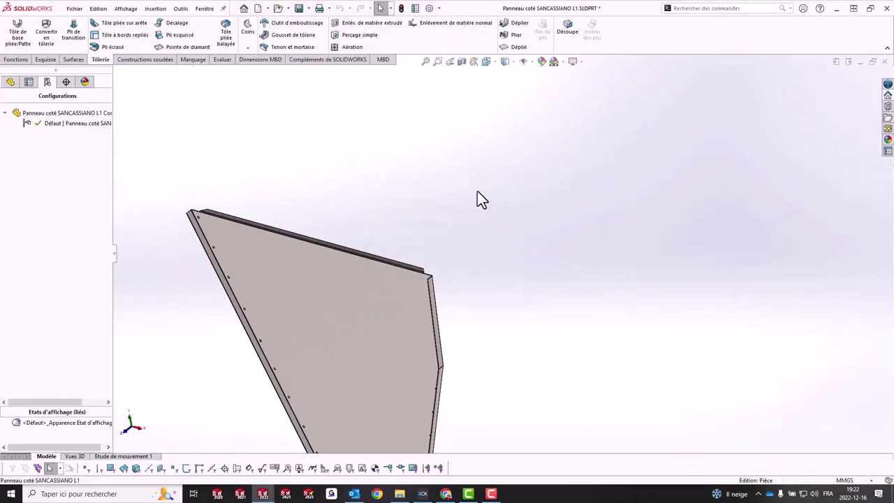
left_click(299, 9)
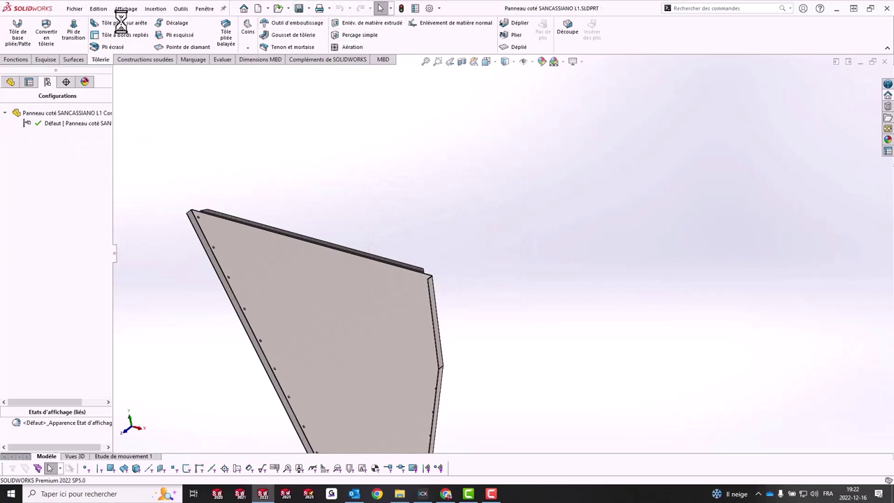
left_click(74, 8)
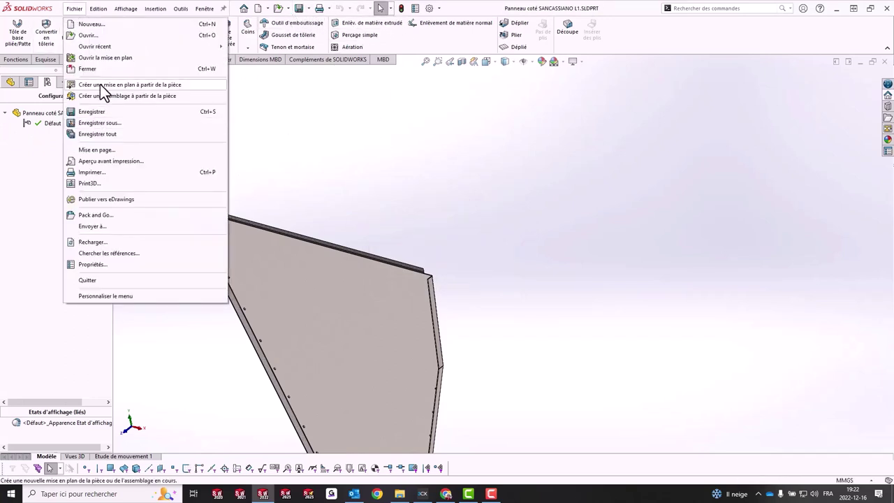
left_click(100, 84)
left_click(477, 250)
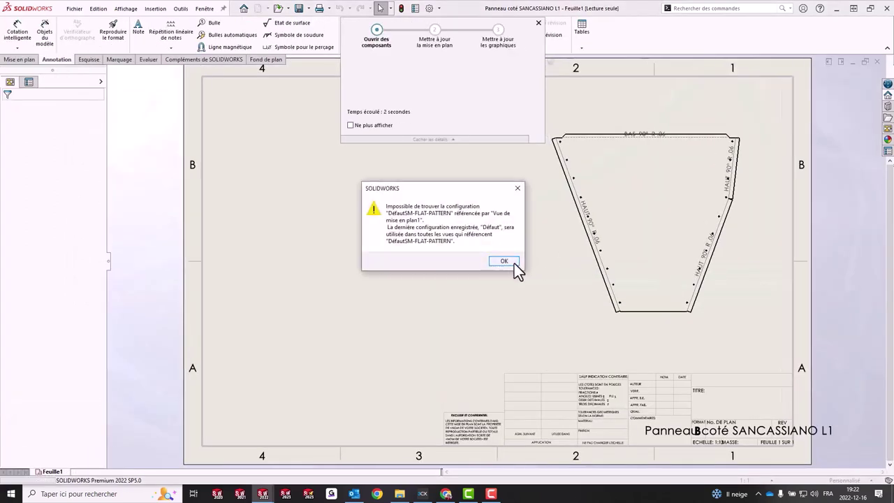
left_click(514, 264)
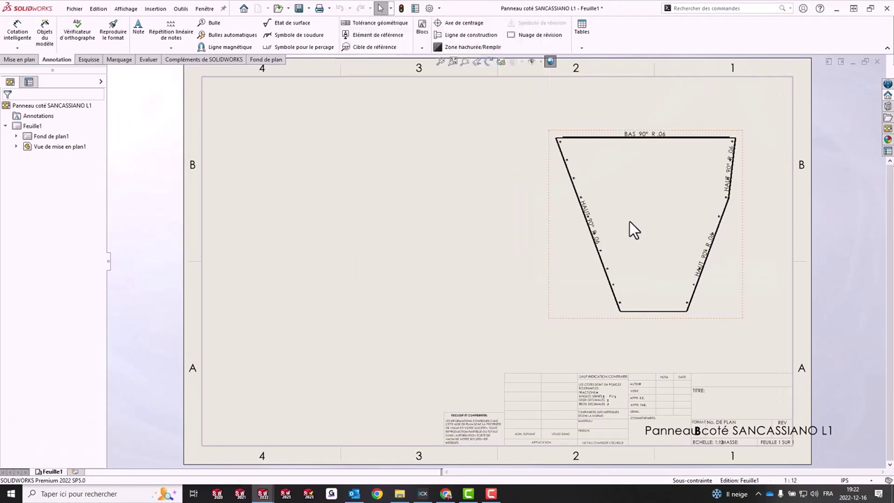
Set the drawing view back to the Etat déplié flat pattern.
left_click(635, 283)
left_click(48, 240)
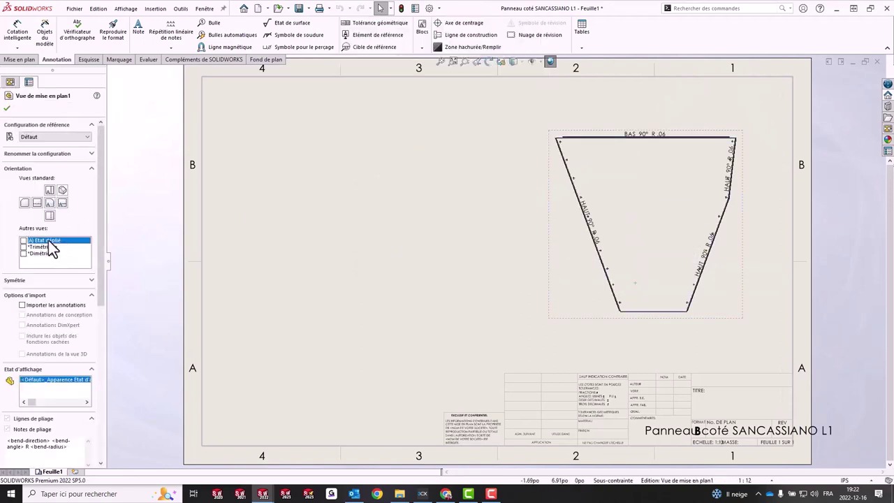
left_click(23, 241)
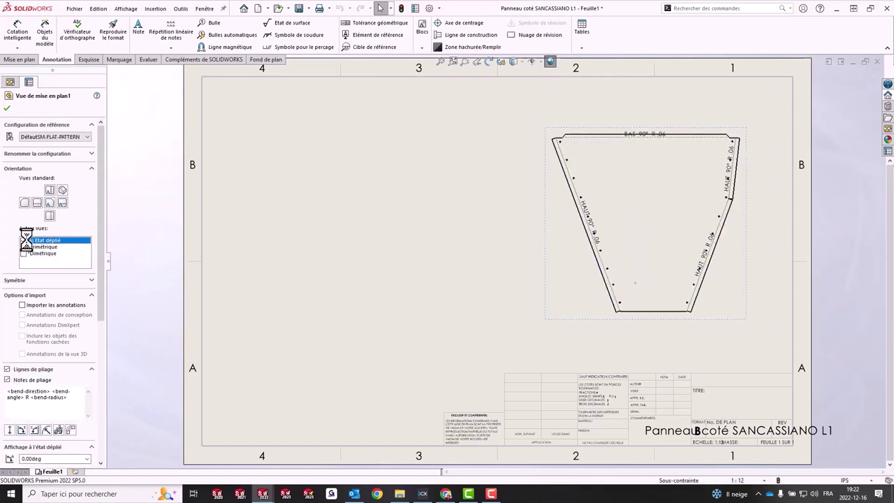
left_click(388, 196)
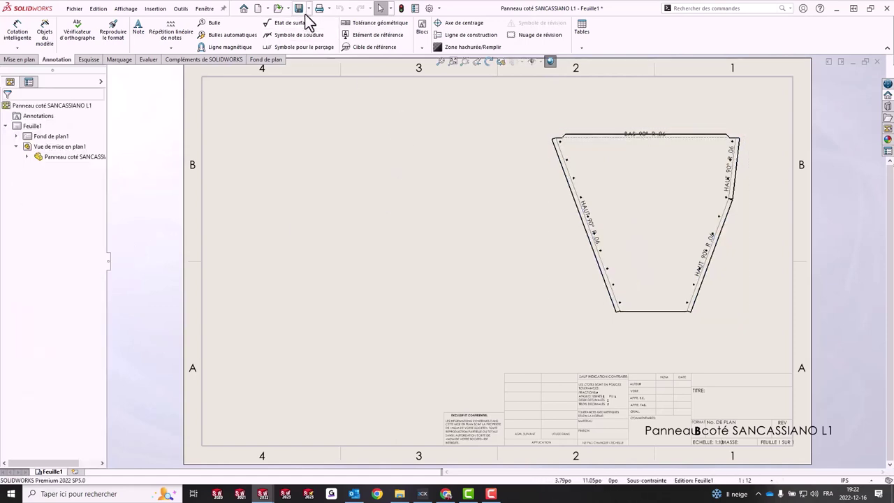
Save all documents and close the drawing, returning to the part's feature tree.
left_click(298, 7)
left_click(191, 147)
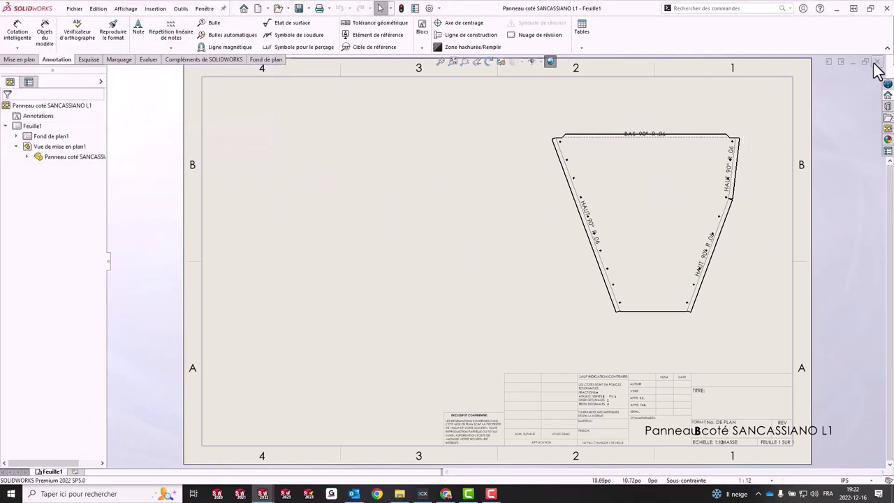
left_click(878, 62)
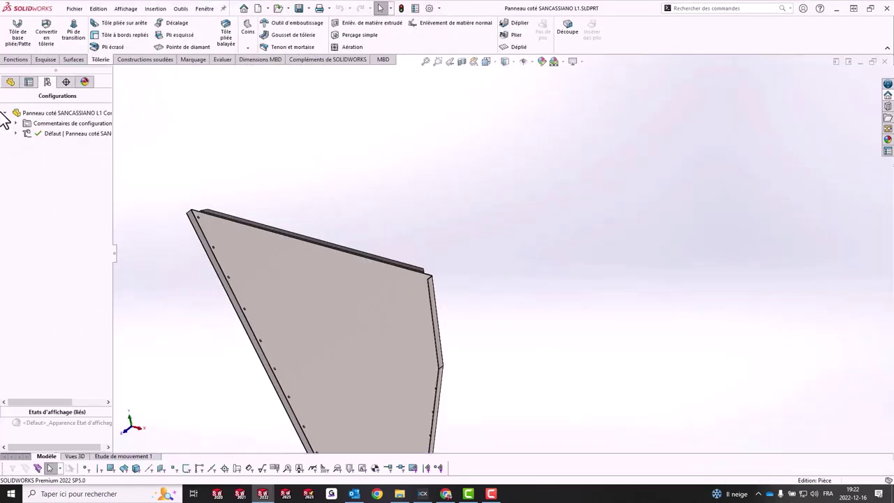
left_click(10, 82)
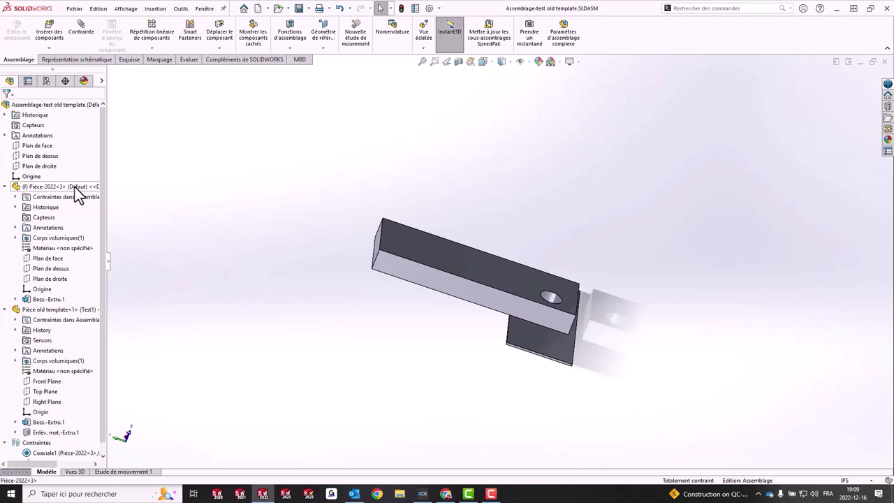
left_click(75, 187)
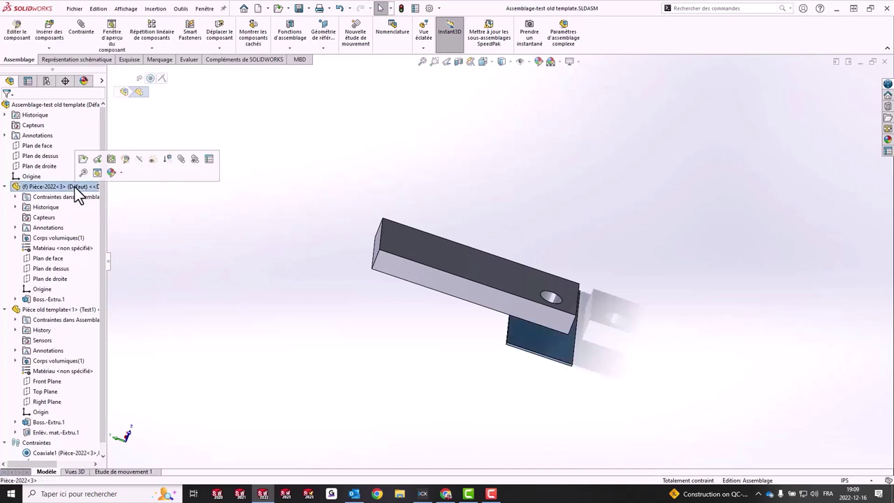
right_click(47, 259)
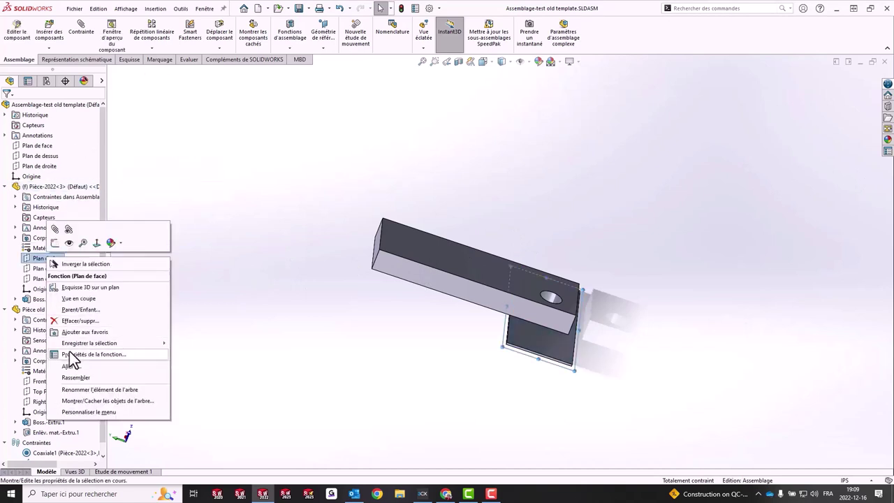
left_click(72, 355)
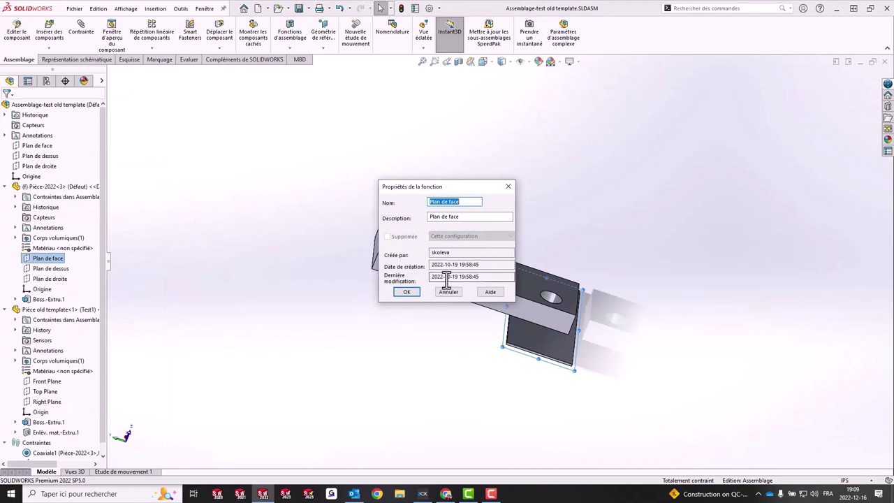
double_click(486, 276)
key("Return")
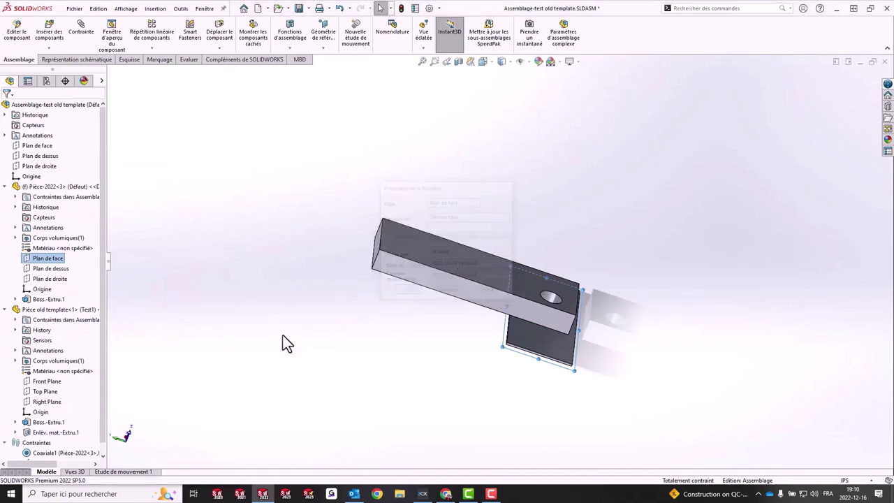
left_click(43, 309)
right_click(46, 382)
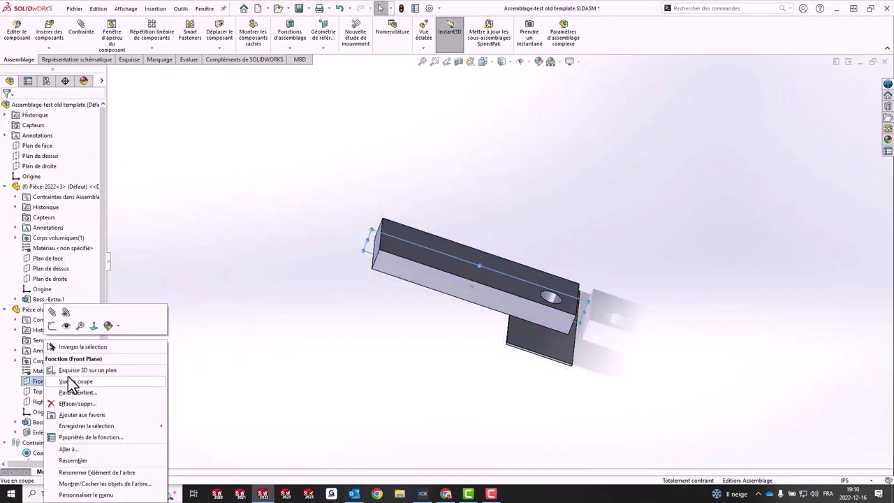
left_click(88, 436)
double_click(487, 264)
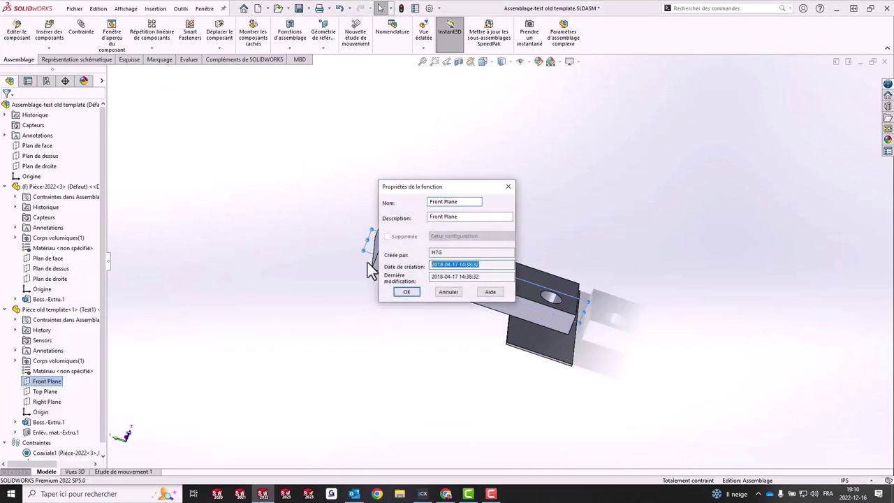
left_click(408, 292)
left_click(205, 9)
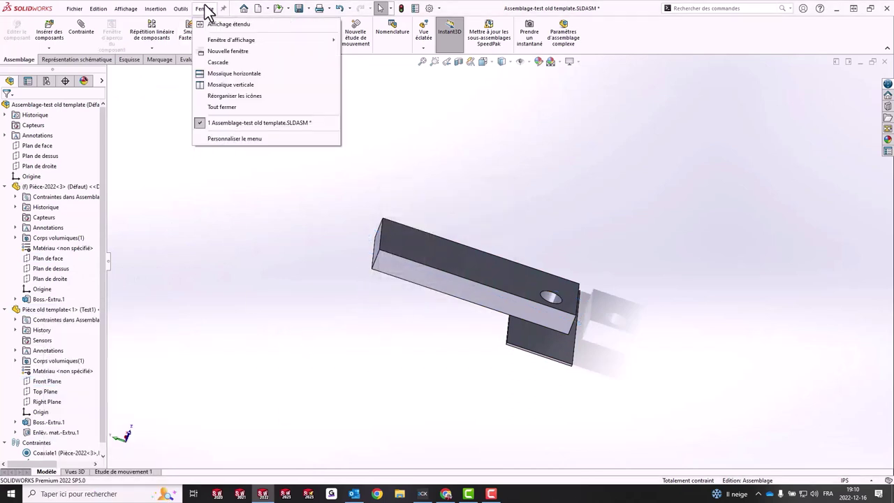
left_click(432, 266)
Open the old-template part in its own window and review its custom properties.
left_click(462, 206)
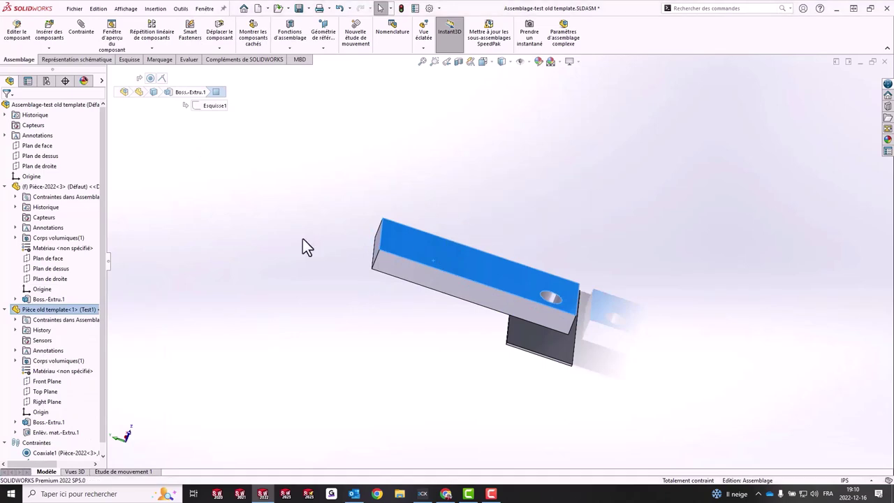
left_click(415, 9)
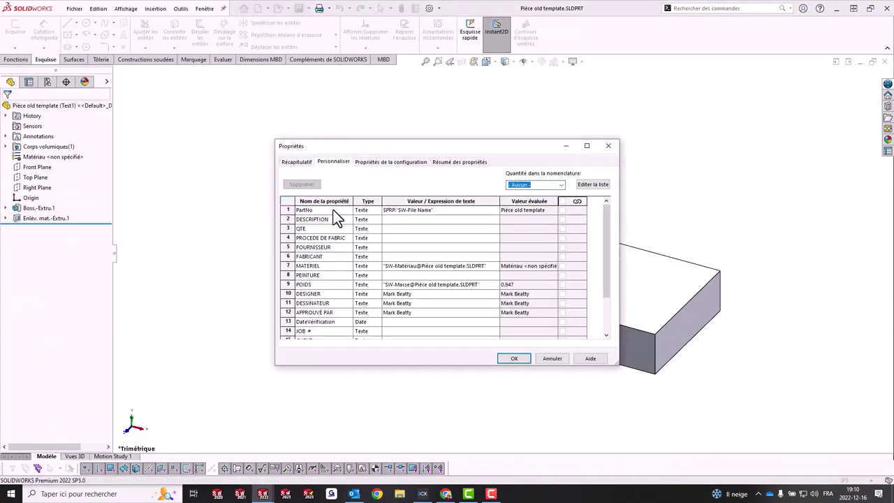
left_click(558, 359)
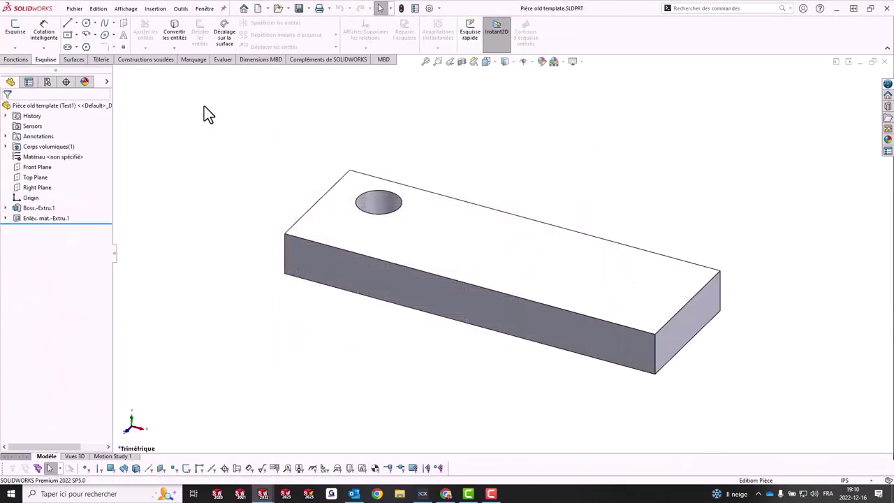
Create a new part from the Pièce template.
left_click(81, 8)
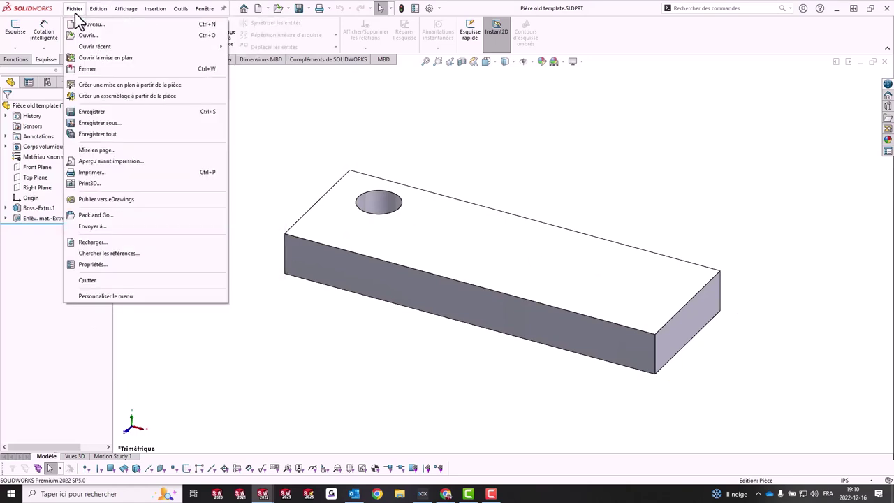
left_click(77, 25)
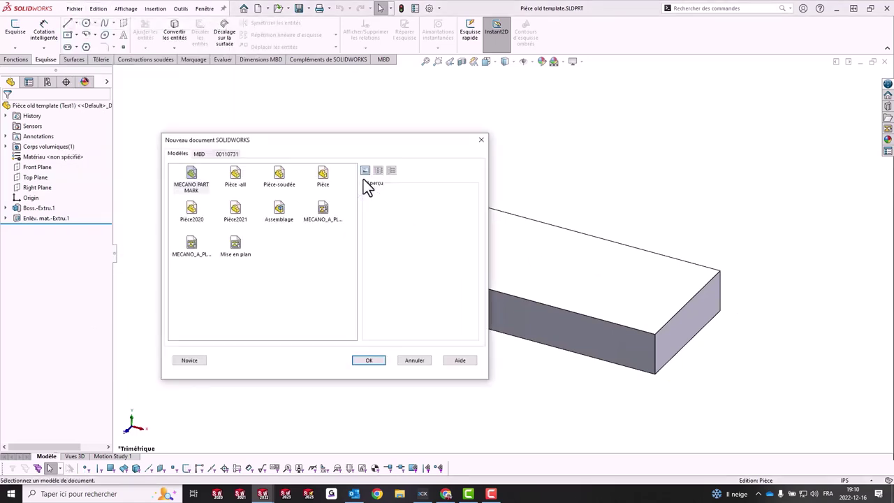
left_click(323, 174)
left_click(368, 360)
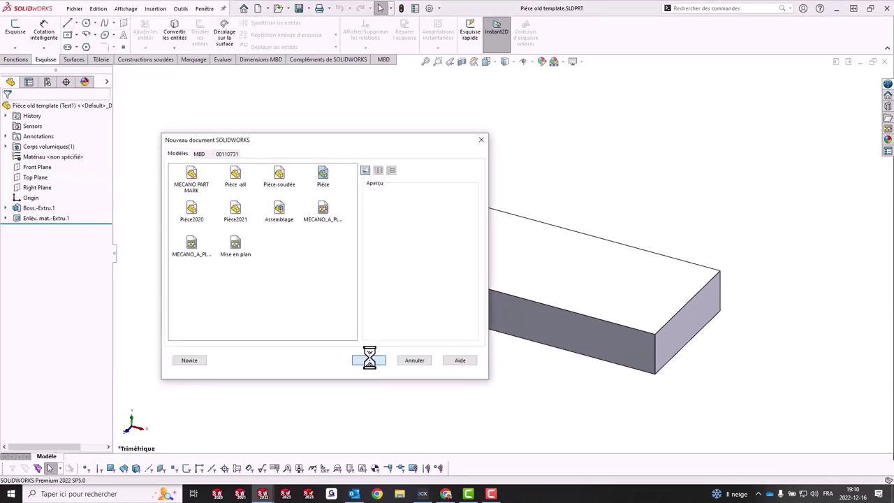
Review the new part's custom properties and the Plan de dessus plane's properties.
left_click(416, 9)
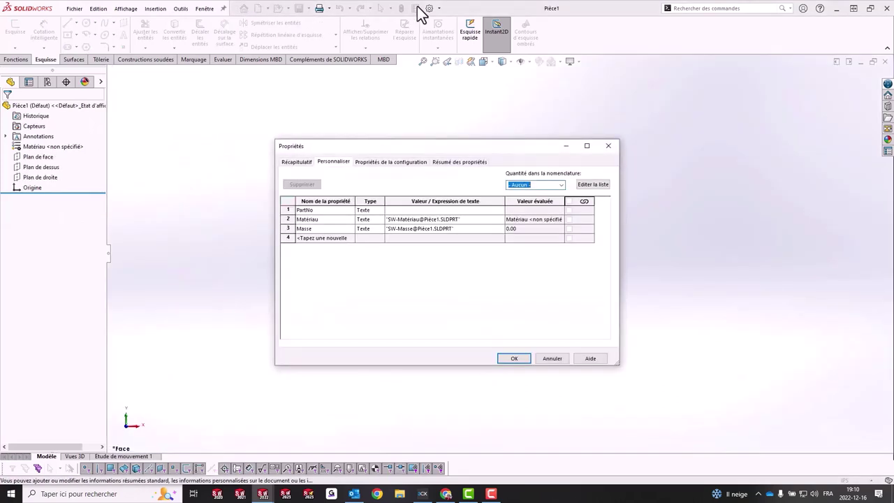
left_click(552, 358)
right_click(42, 167)
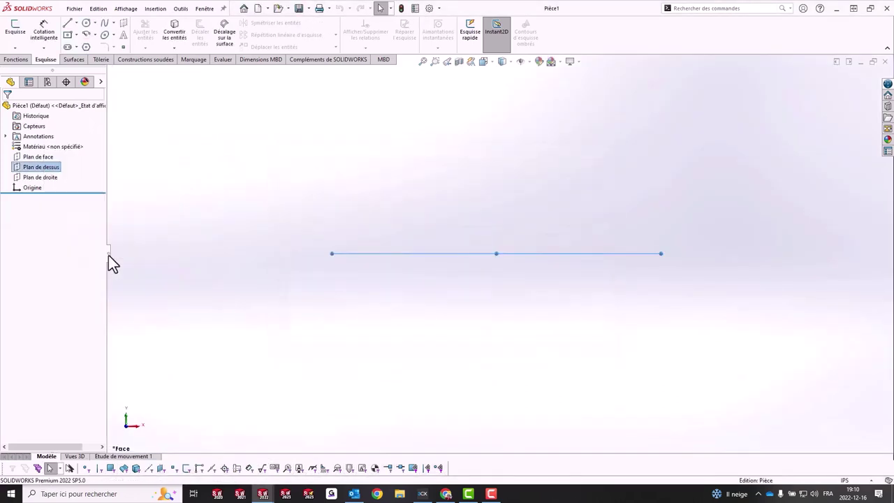
left_click(454, 293)
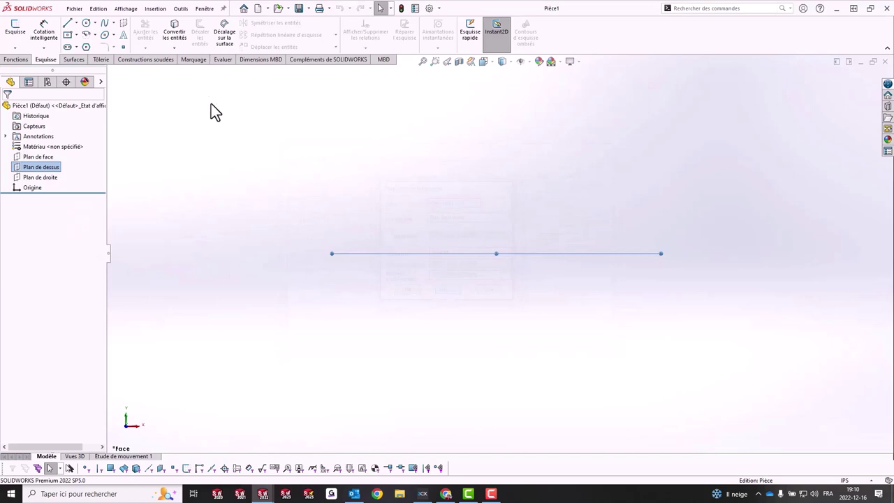
left_click(155, 9)
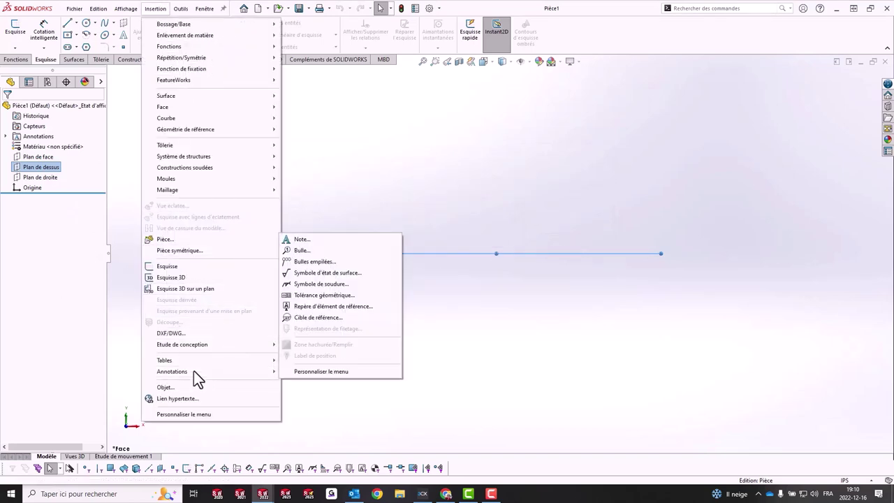
Insert Pièce old template's Test1 configuration as a body in Pièce1, breaking the link to the original.
left_click(166, 240)
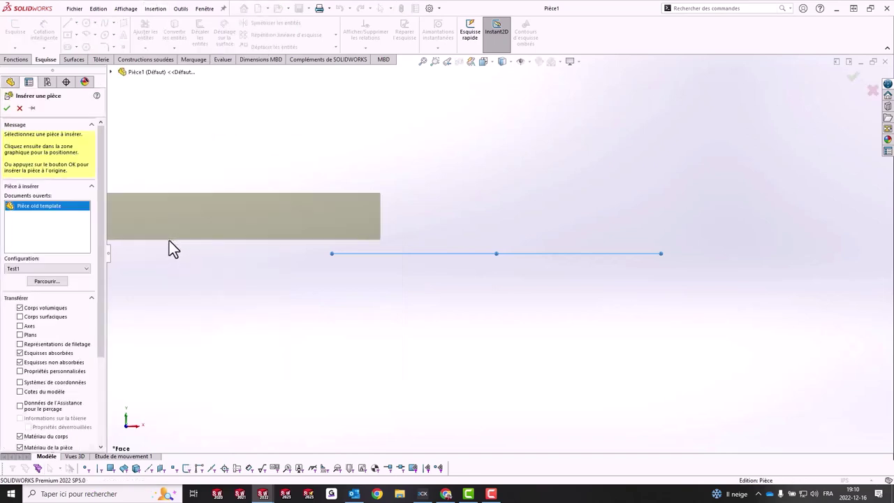
left_click_drag(100, 319, 92, 424)
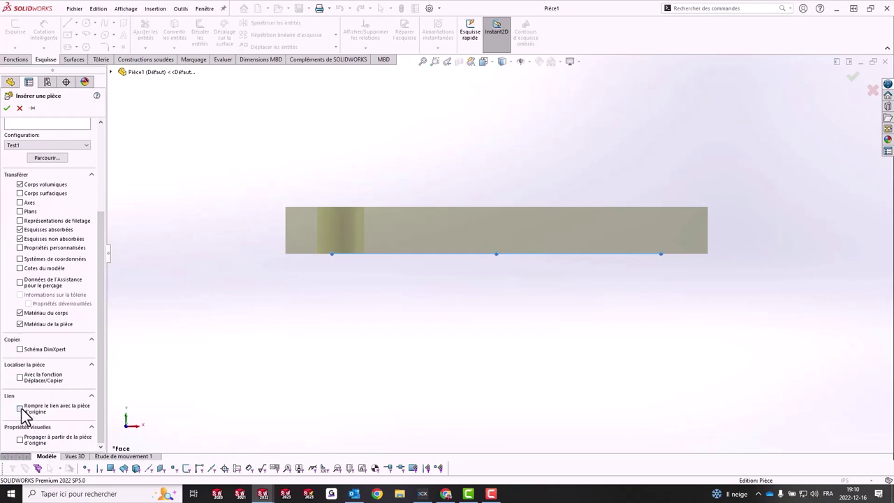
left_click(20, 409)
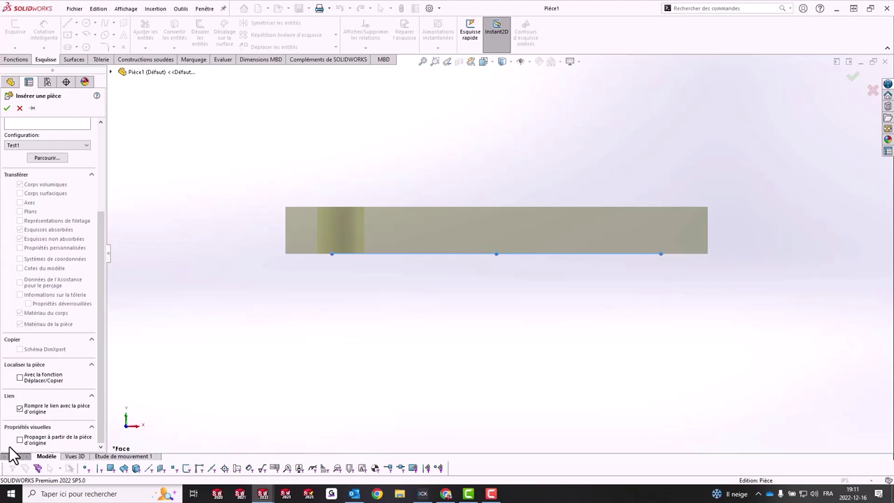
left_click(7, 109)
left_click(383, 235)
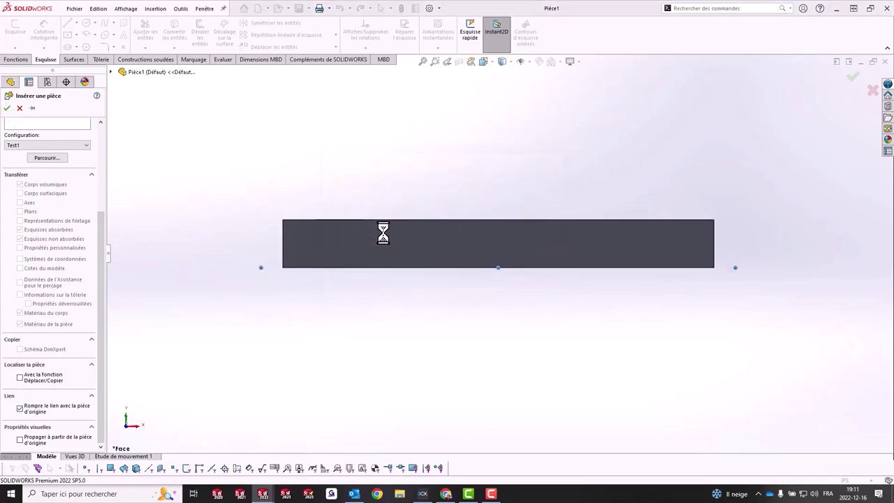
left_click(20, 210)
Put the inserted part into a new folder, Dossier5, then delete Dossier5.
right_click(20, 209)
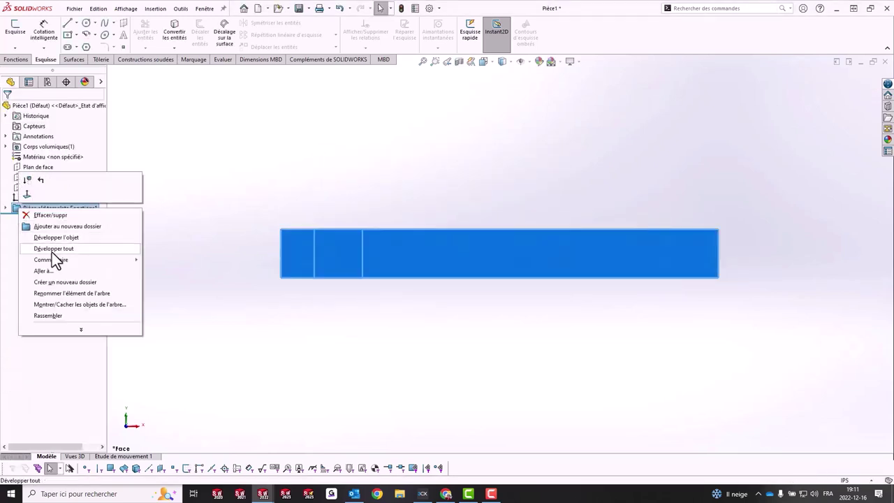
left_click(53, 226)
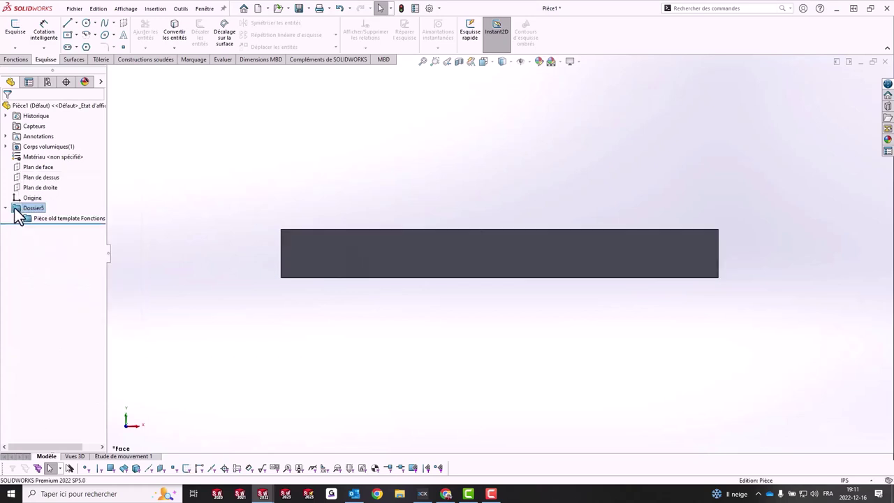
right_click(18, 209)
left_click(28, 217)
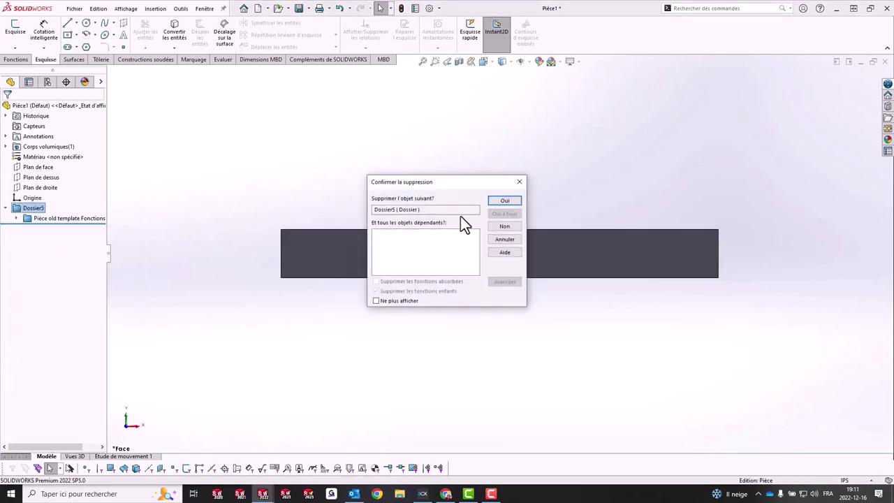
left_click(505, 200)
Delete the Pièce old template Fonctions1 folder, keeping Boss.-Extru.1 and Enlèv. mat.-Extru.1, and check the part.
right_click(70, 209)
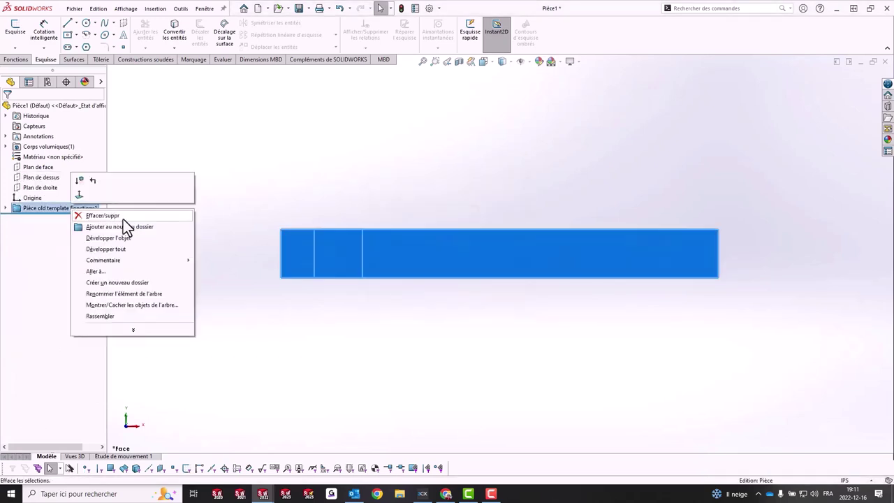
left_click(101, 216)
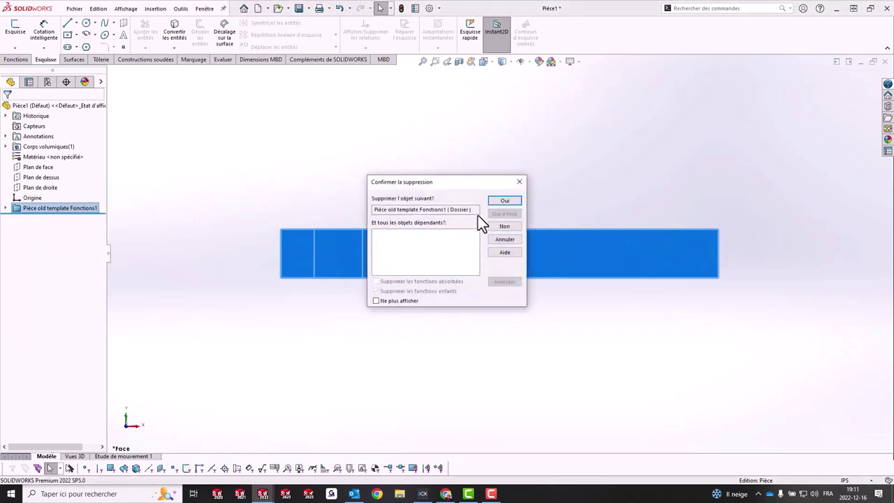
left_click(505, 201)
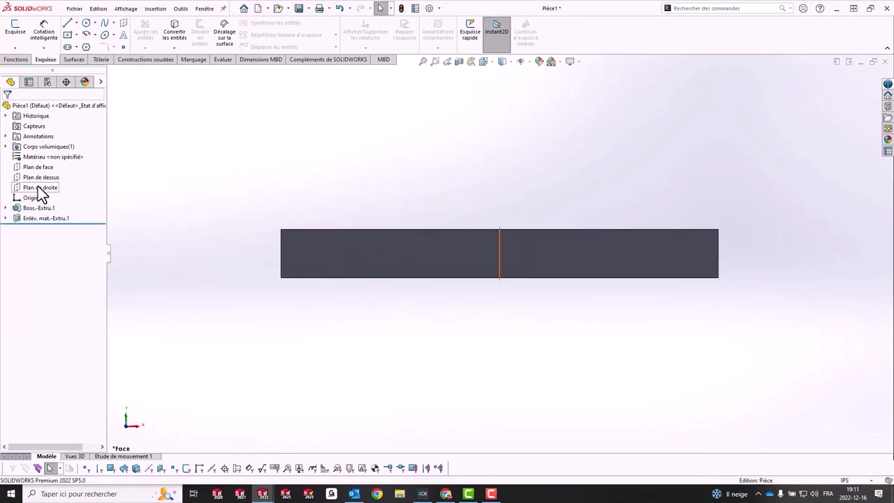
middle_click_drag(433, 177, 428, 310)
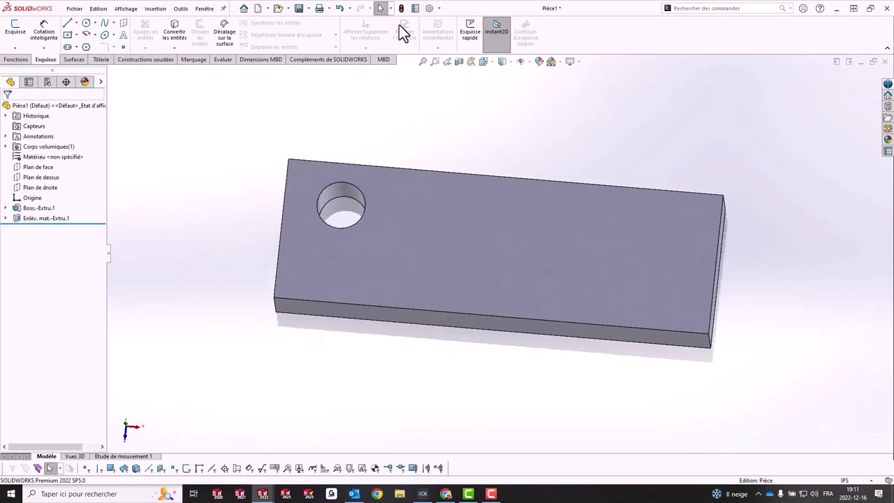
left_click(416, 9)
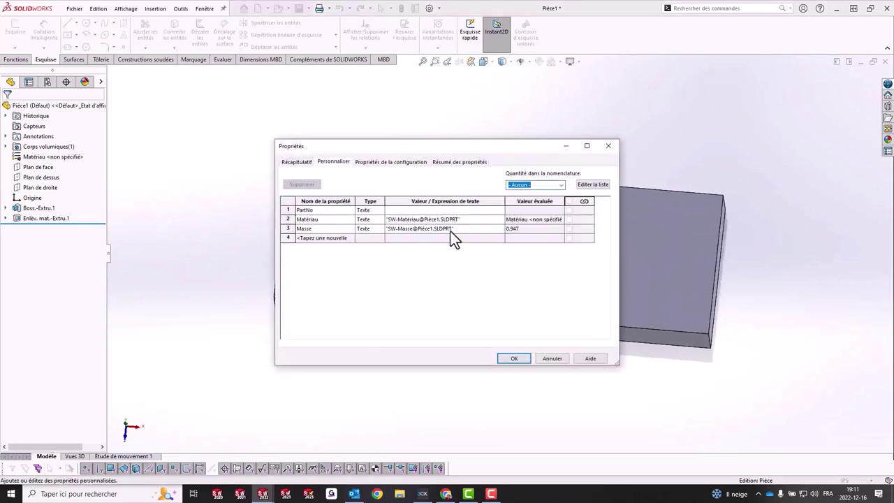
Close the Properties dialog with OK, check Pièce1's configurations, and switch to Pièce old template.SLDPRT.
left_click(514, 358)
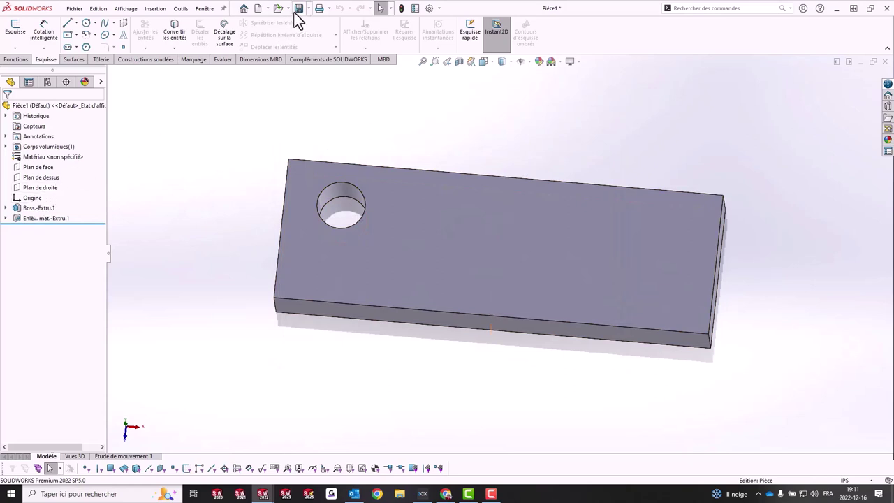
left_click(48, 82)
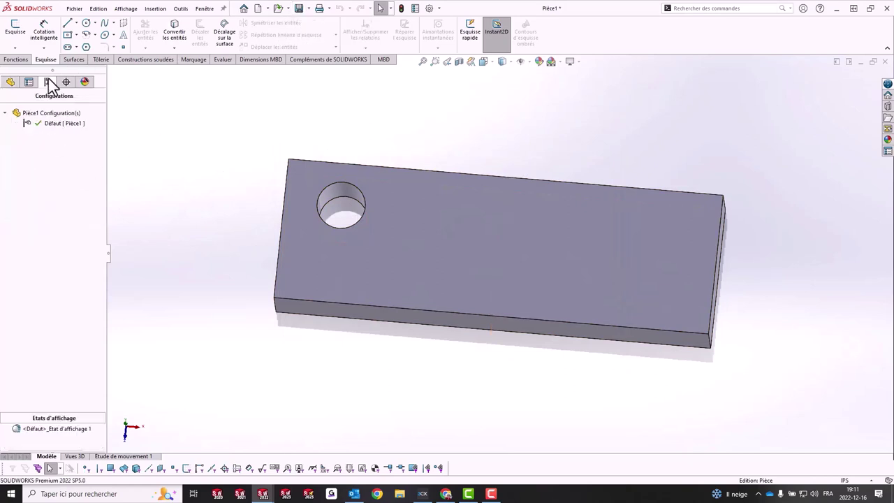
left_click(204, 9)
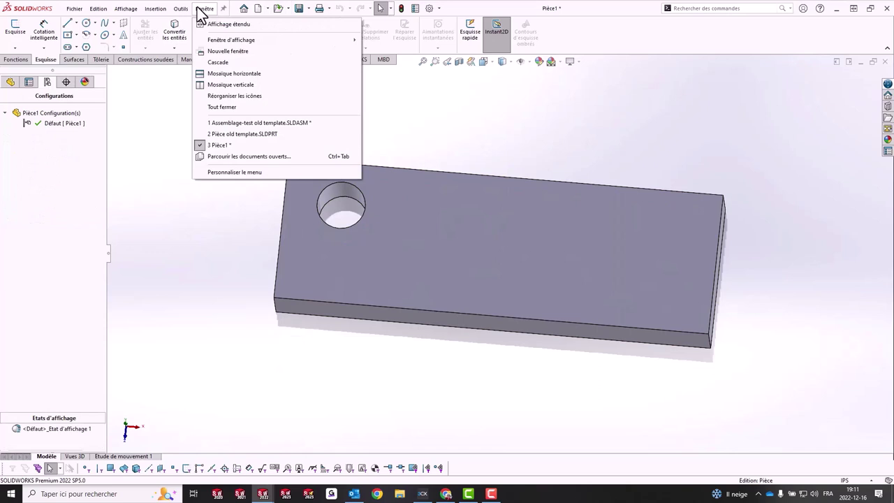
left_click(240, 134)
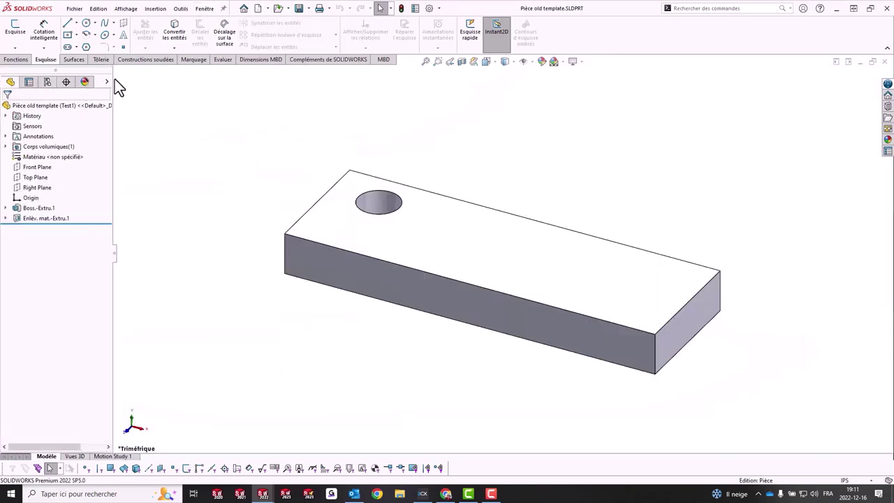
left_click(54, 87)
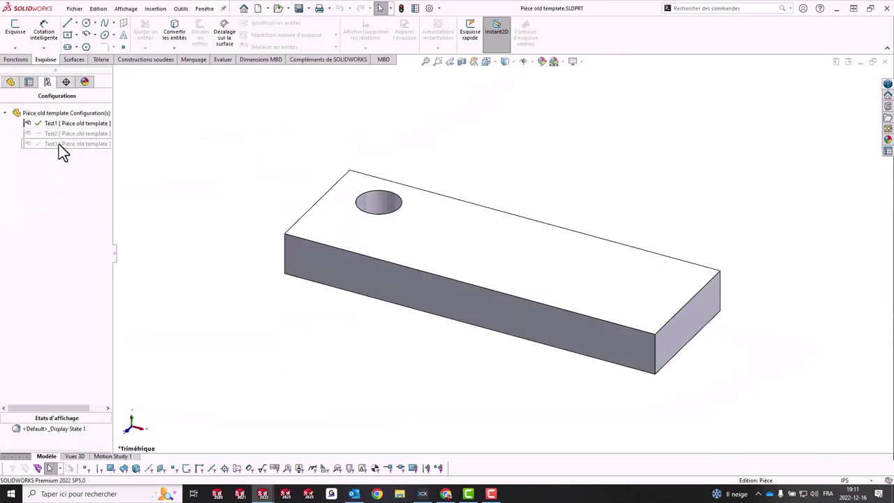
left_click(10, 81)
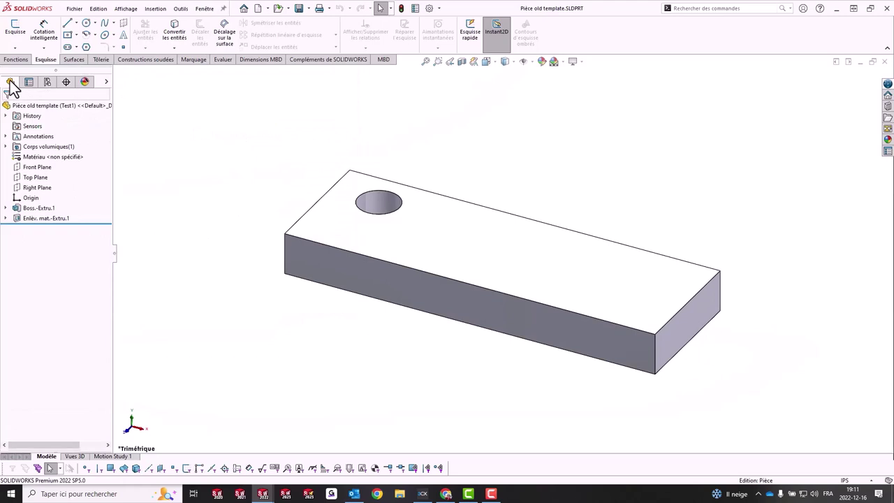
left_click(155, 8)
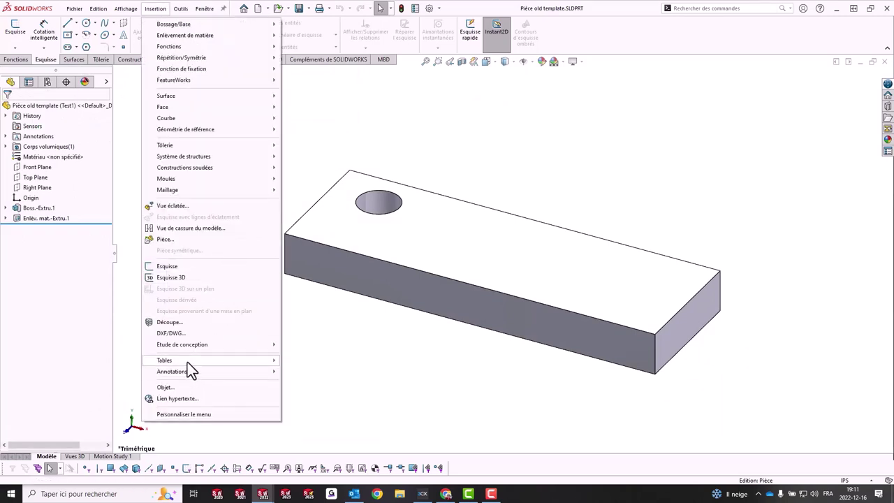
mouse_move(164, 359)
left_click(304, 371)
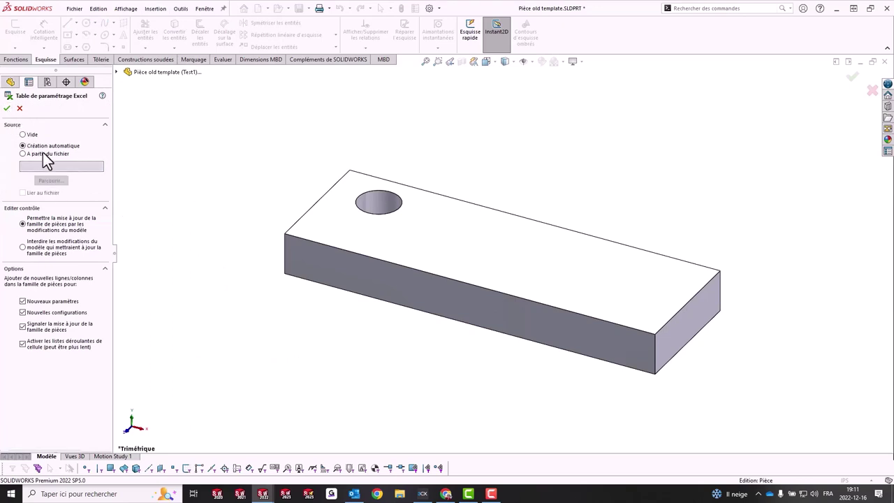
left_click(7, 108)
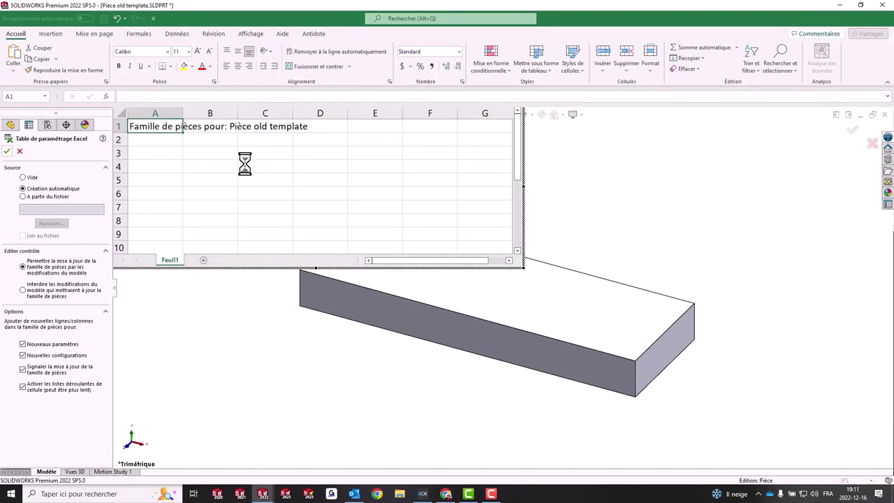
left_click(266, 188)
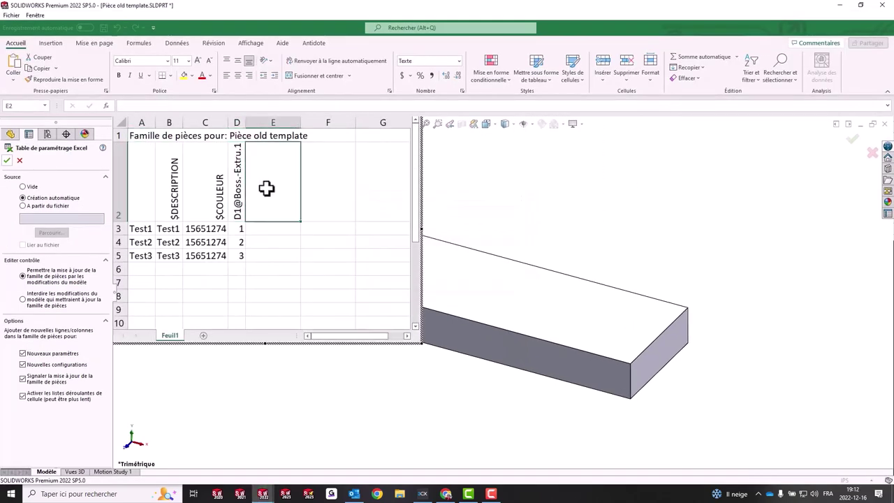
left_click(490, 199)
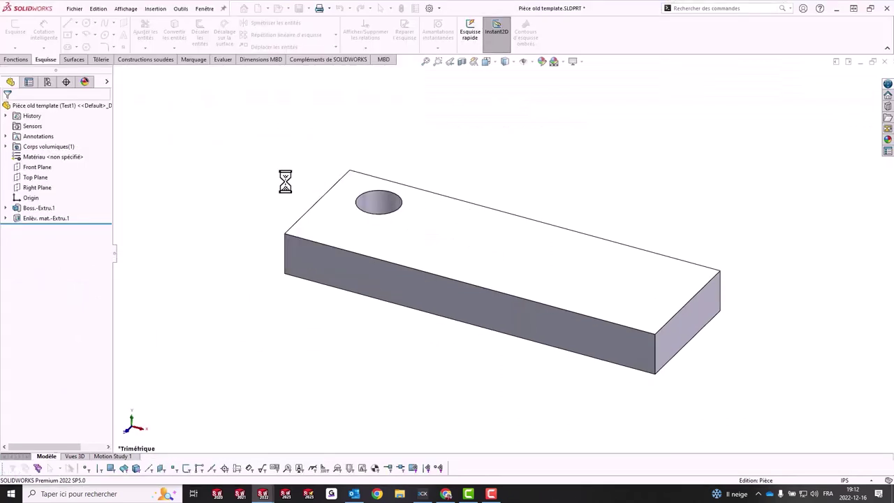
Save the old part's design table as Pièce old template_new.xlsx in the TESTS folder.
left_click(47, 81)
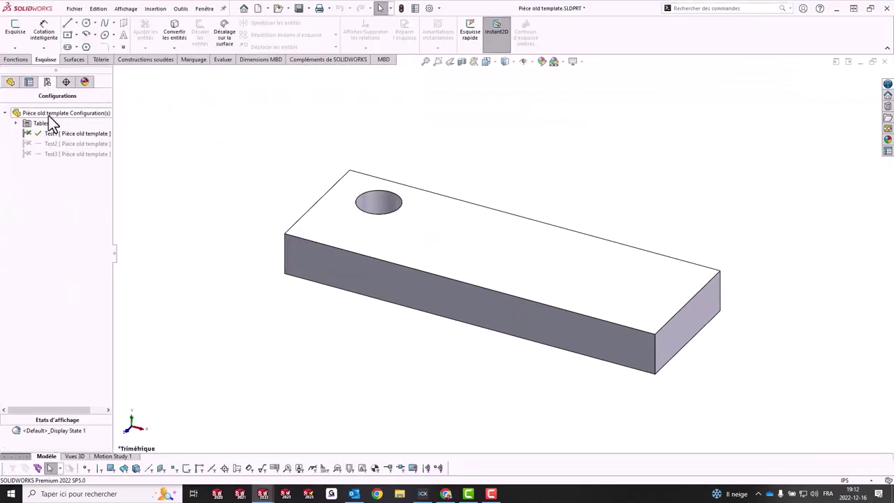
double_click(52, 123)
right_click(40, 135)
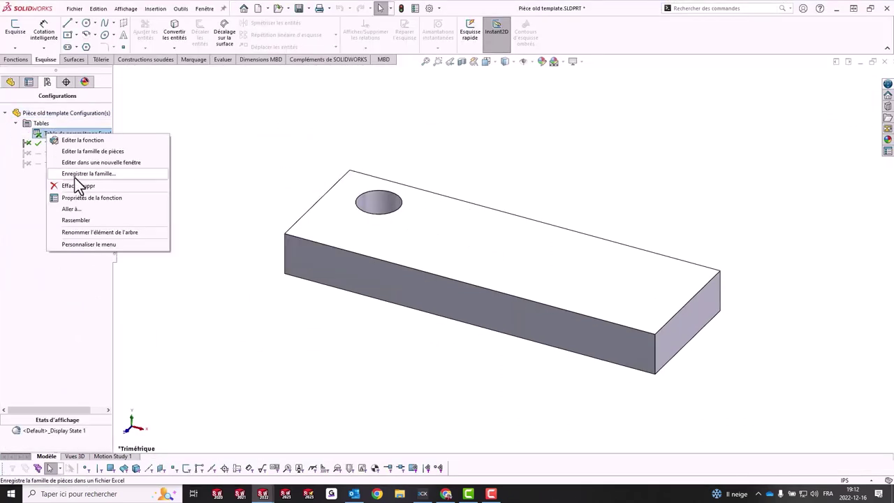
left_click(74, 174)
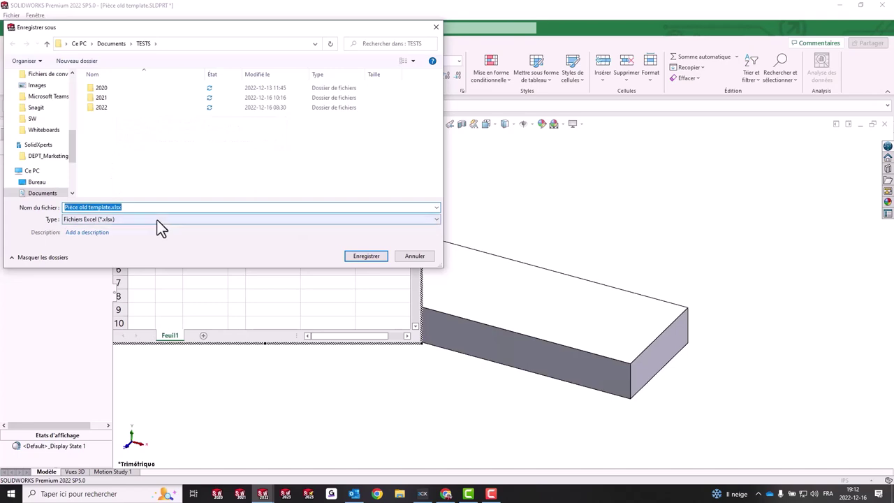
left_click(375, 259)
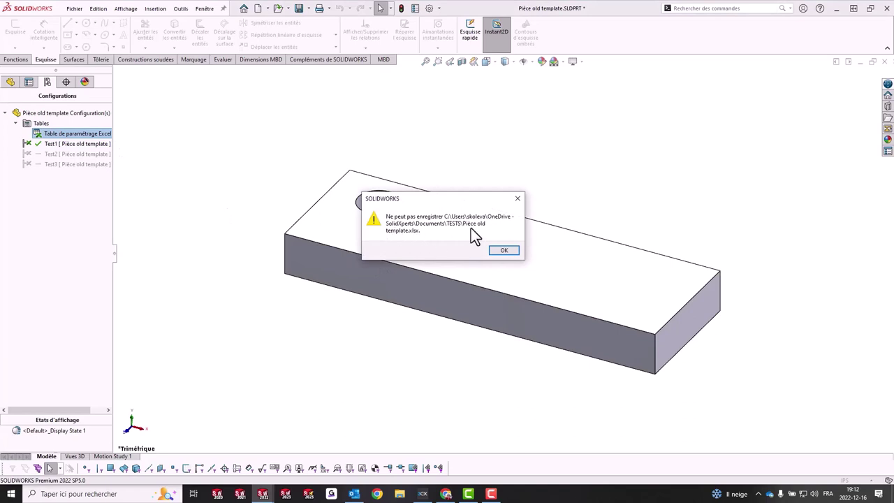
left_click(505, 252)
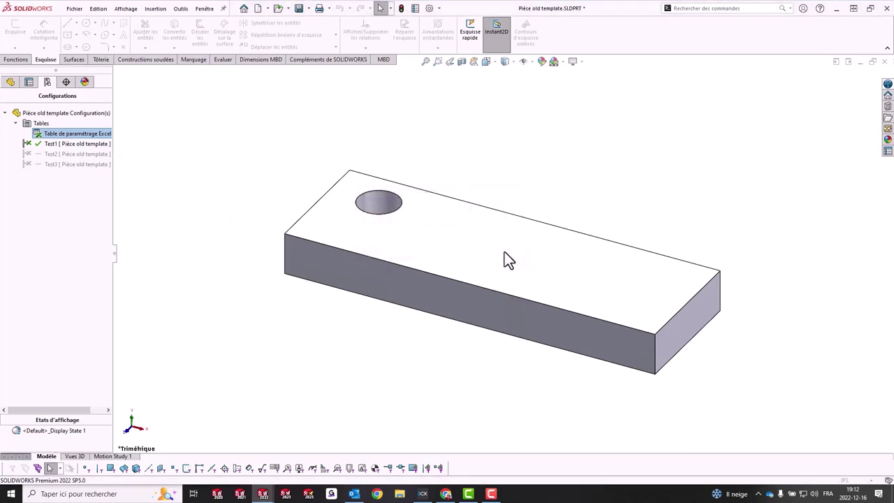
Verify the Excel file in the TESTS folder in File Explorer, then close Pièce old template.
key("super+e")
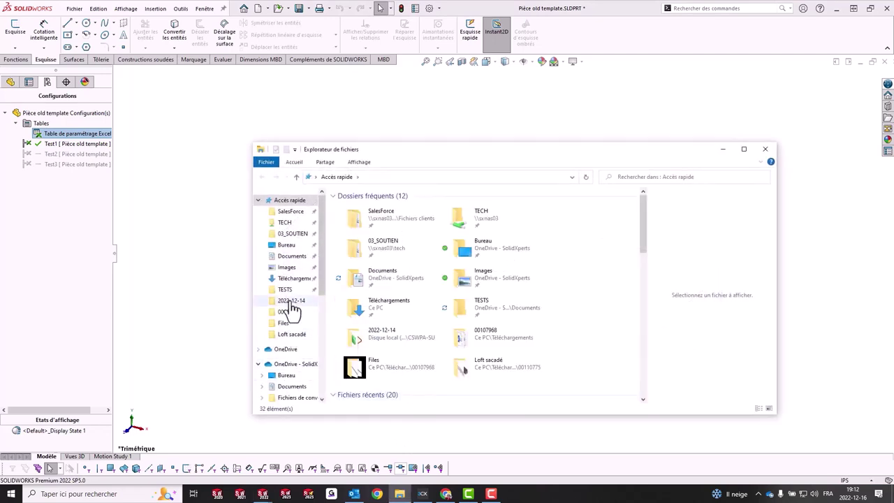
left_click(285, 289)
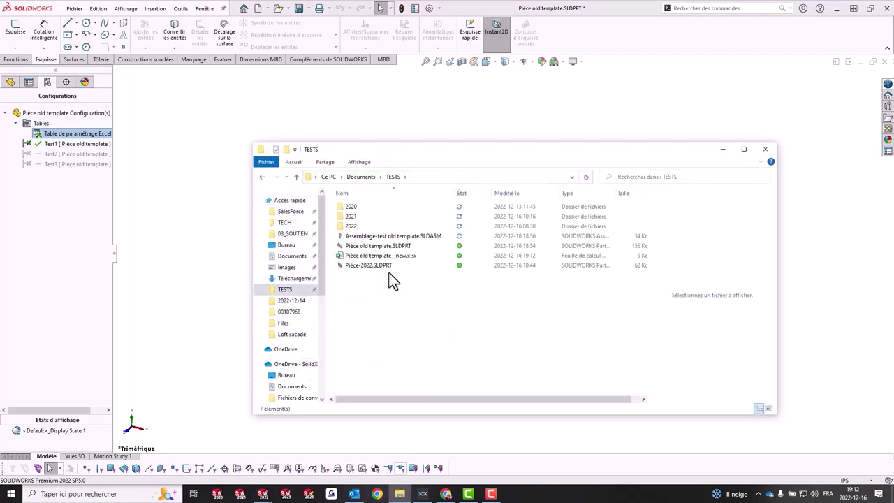
left_click(766, 151)
left_click(884, 62)
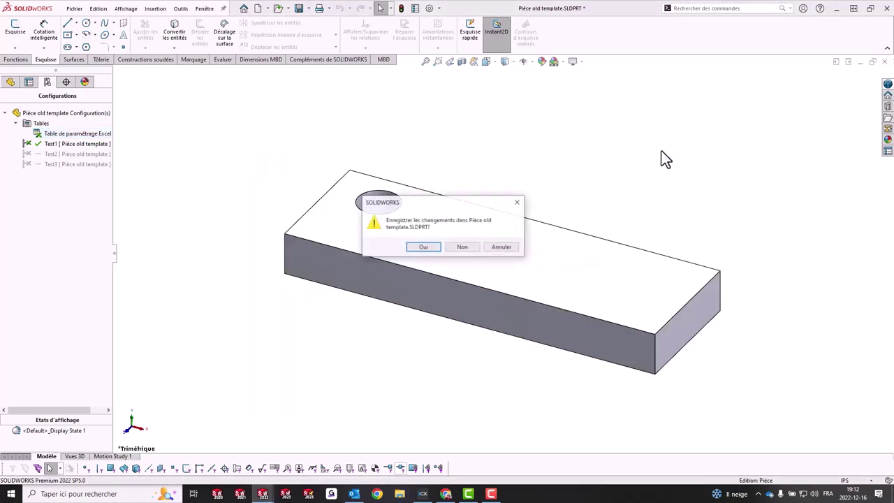
Finish closing the old part at the save prompt and show Pièce1's configurations.
left_click(424, 247)
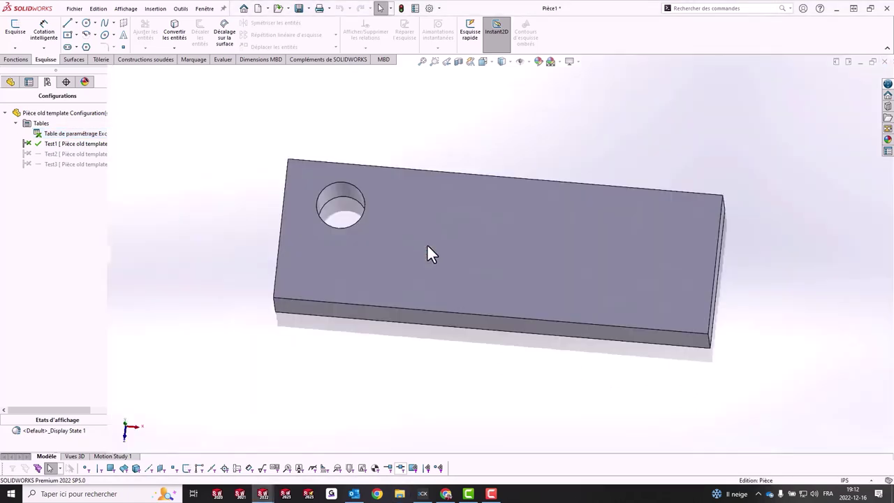
left_click(11, 82)
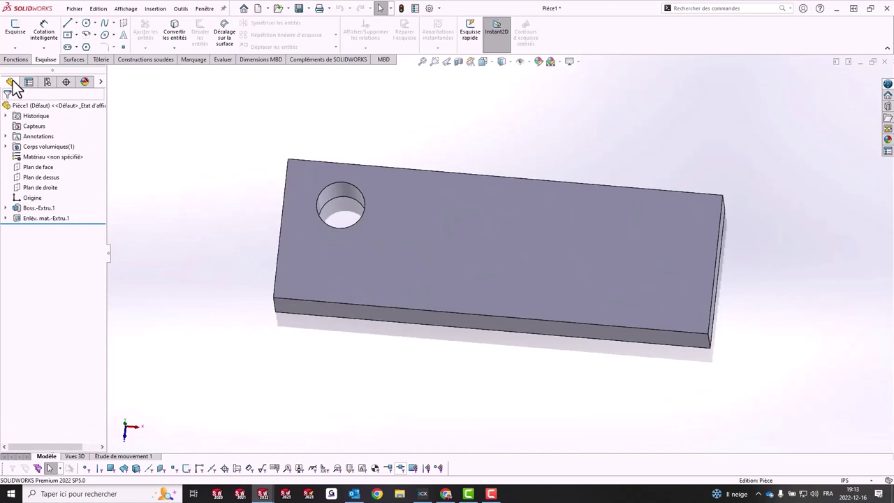
left_click(47, 81)
Load Pièce1's design table from Pièce old template_new.xlsx, generating configurations Test1, Test2 and Test3.
left_click(155, 9)
mouse_move(165, 359)
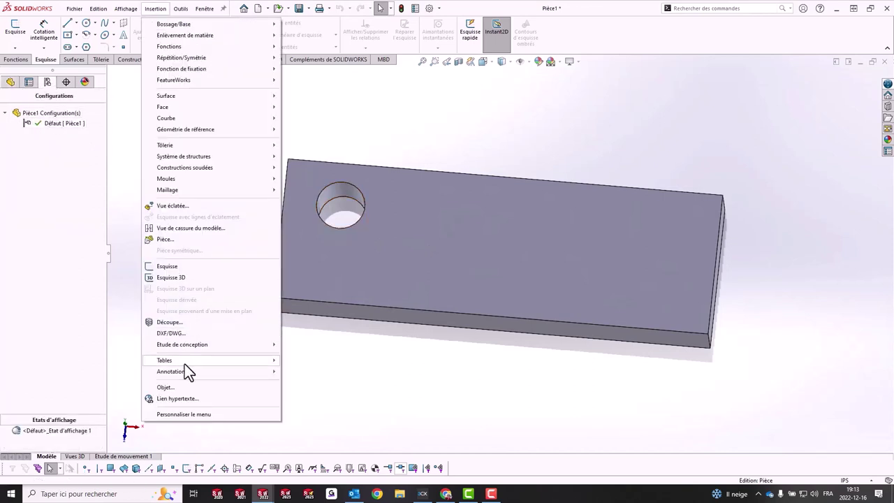
left_click(301, 383)
left_click(24, 153)
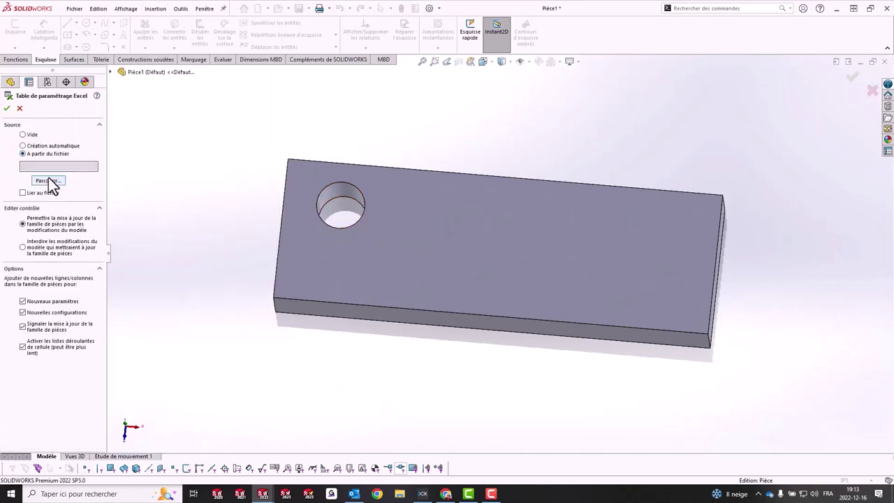
left_click(48, 180)
left_click(421, 220)
double_click(422, 223)
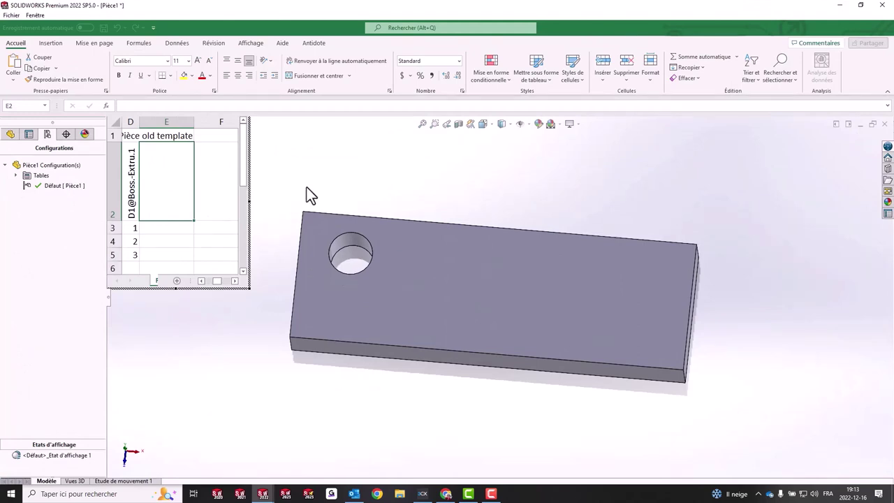
left_click(202, 243)
left_click(360, 159)
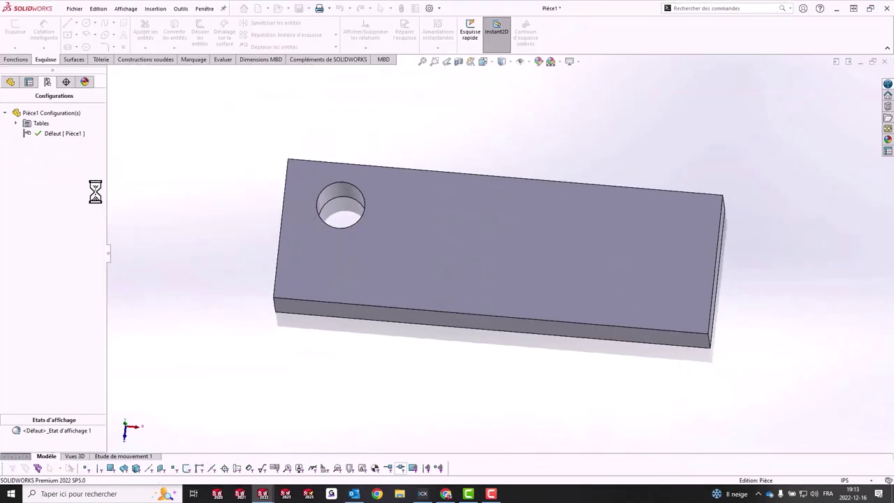
key("Return")
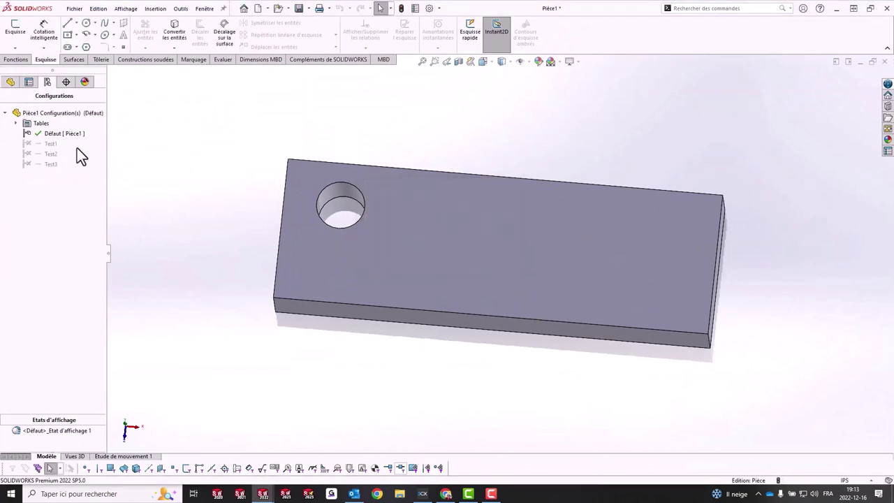
Delete the Défaut configuration and make Test1 the active configuration.
double_click(48, 143)
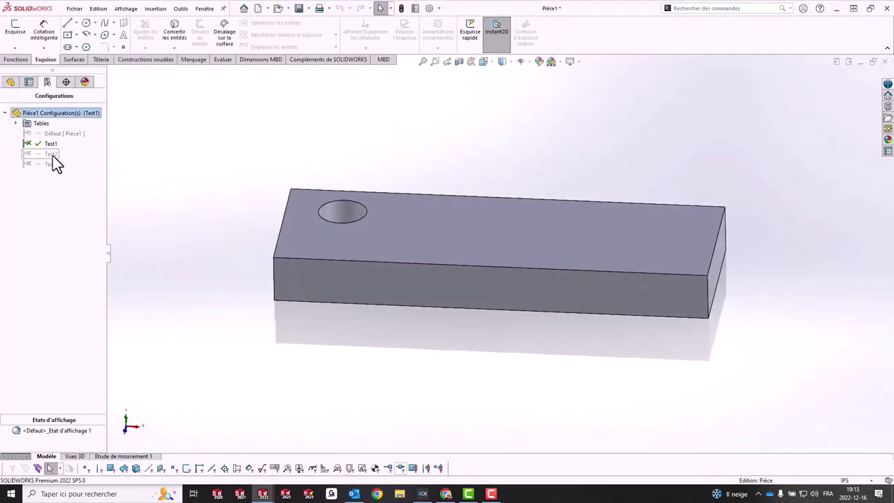
double_click(29, 163)
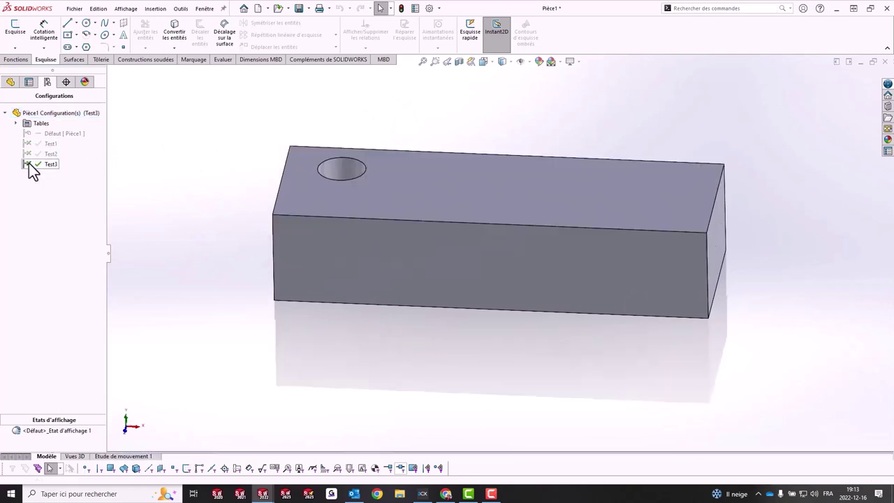
right_click(36, 131)
left_click(68, 175)
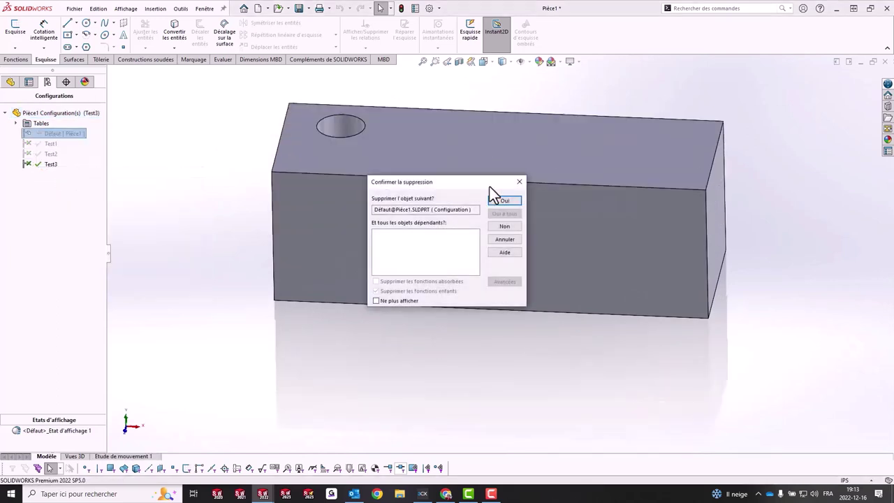
left_click(500, 200)
double_click(51, 134)
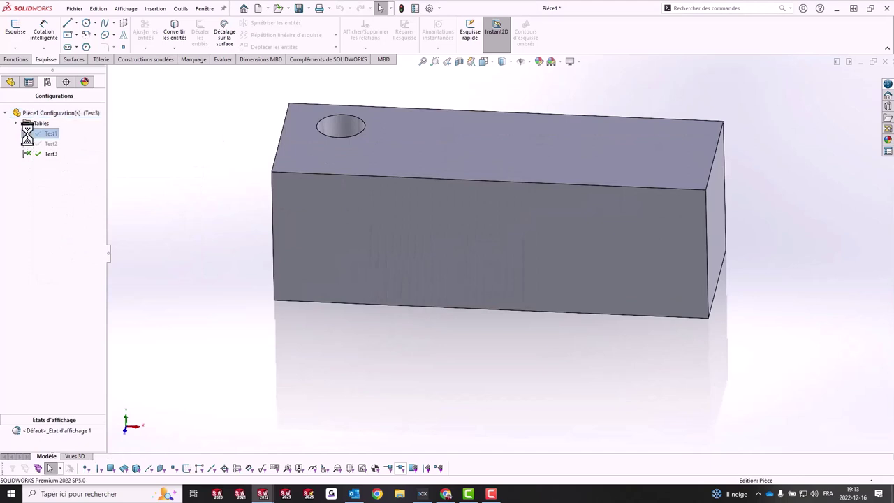
left_click(11, 81)
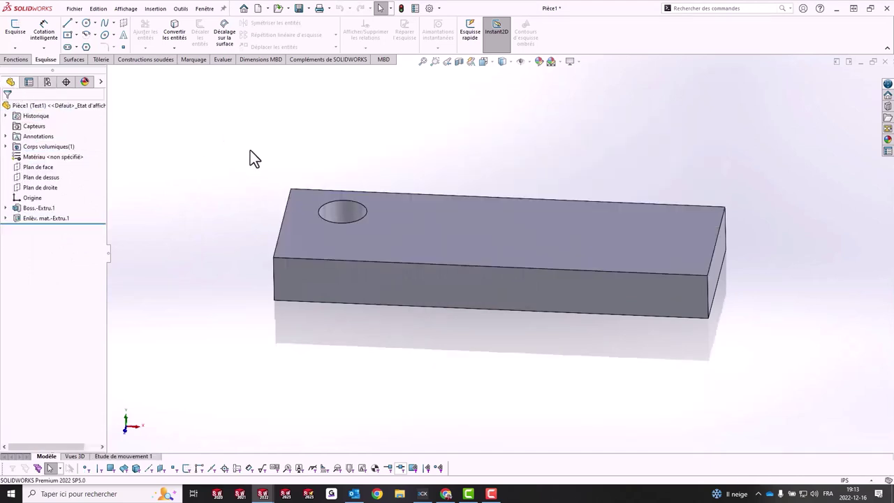
Save the part as Pièce new template.SLDPRT, changing 'old' to 'new' in the name.
left_click(297, 10)
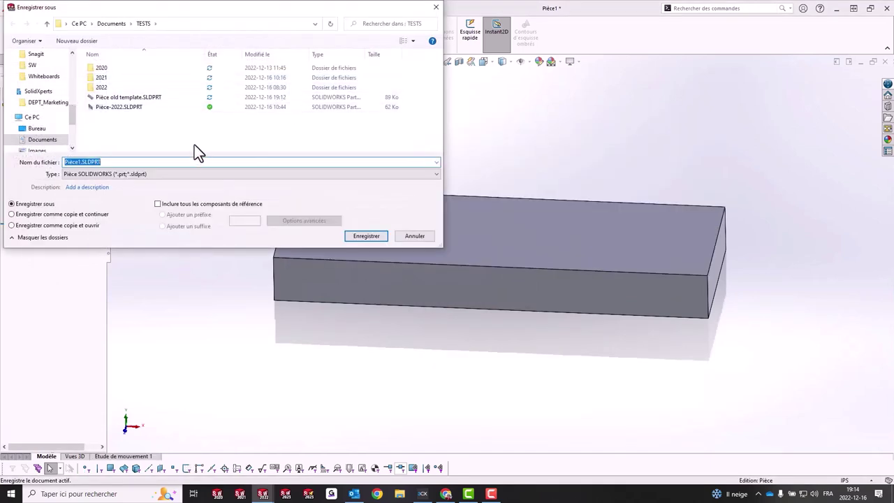
left_click(129, 97)
double_click(81, 162)
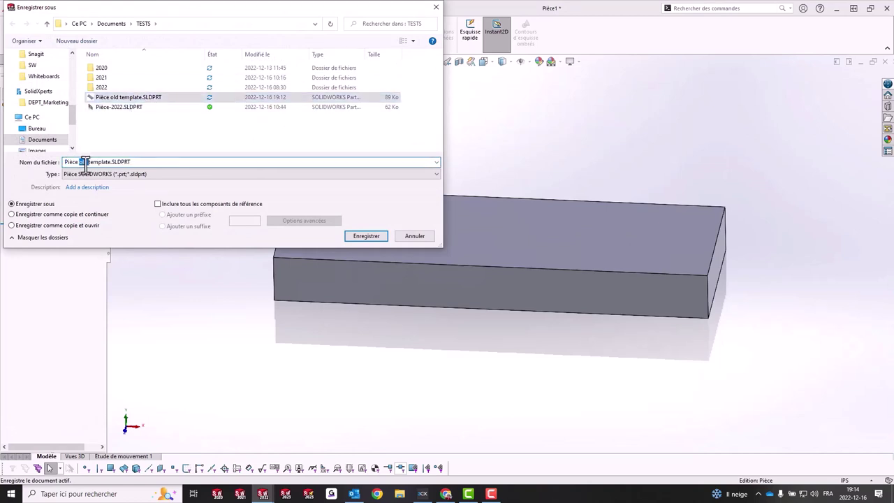
type("new")
left_click(366, 233)
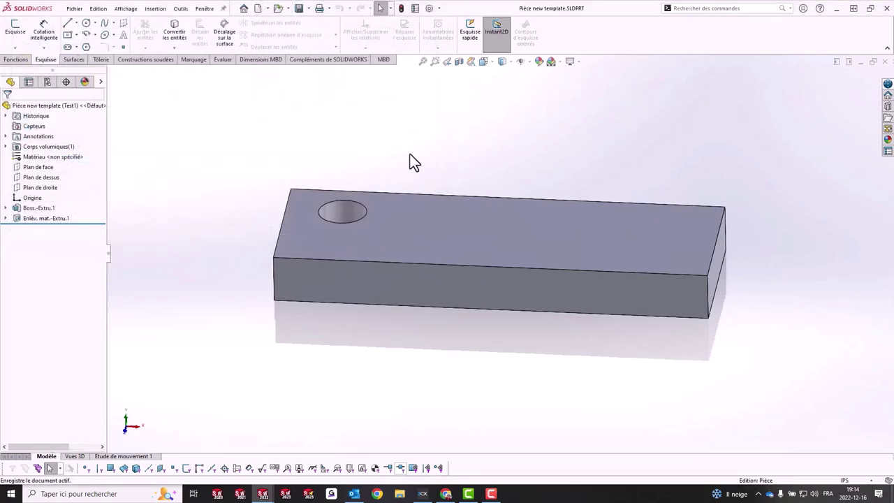
left_click(209, 9)
left_click(258, 123)
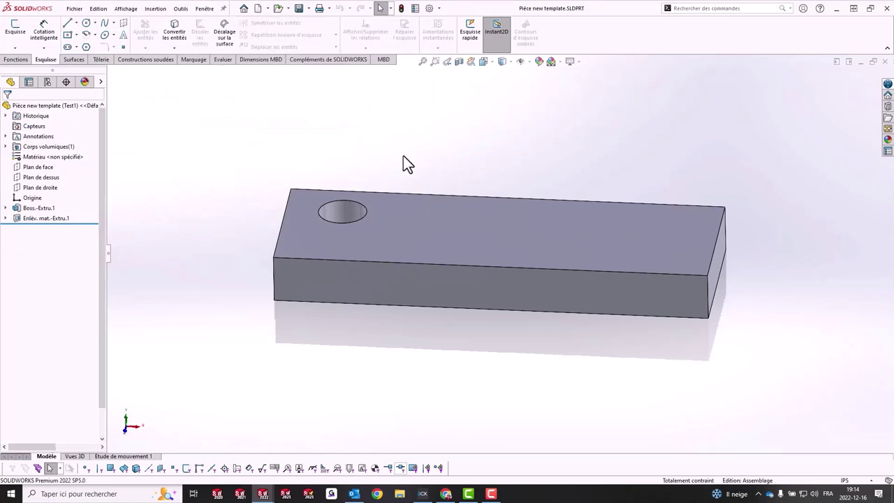
Replace the old-template component in the assembly with Pièce new template.
left_click(459, 269)
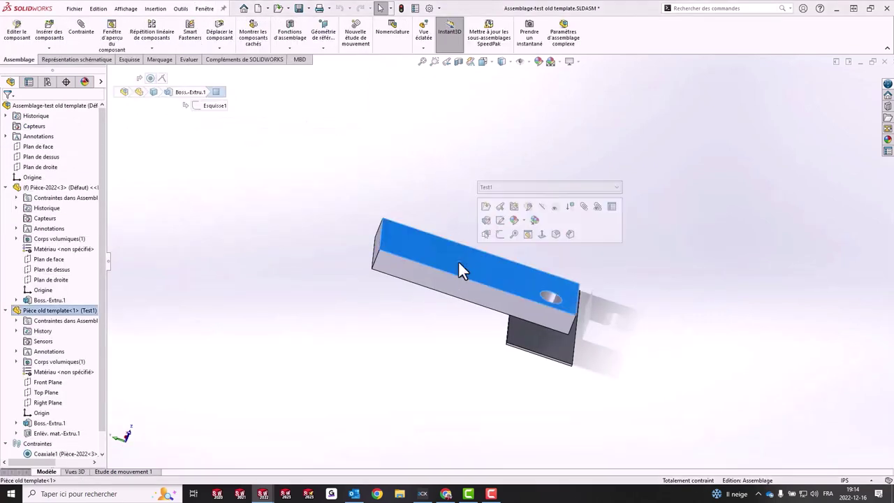
left_click(74, 15)
left_click(111, 252)
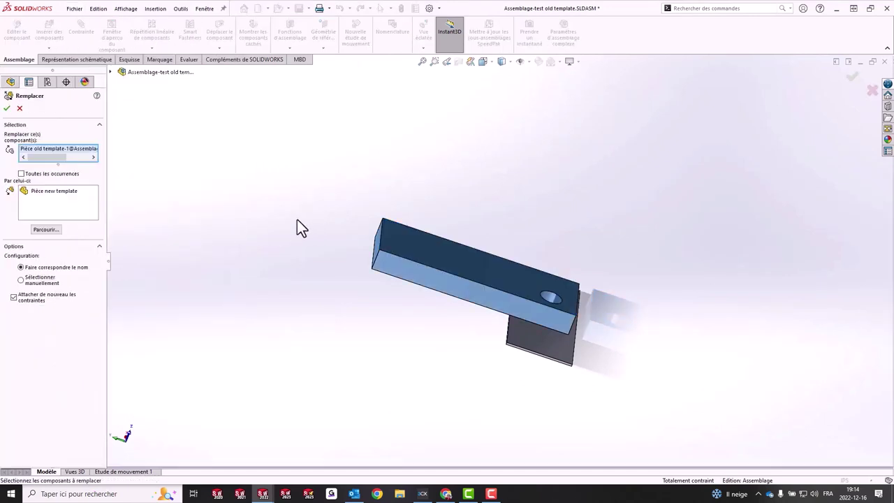
left_click(56, 191)
left_click(6, 109)
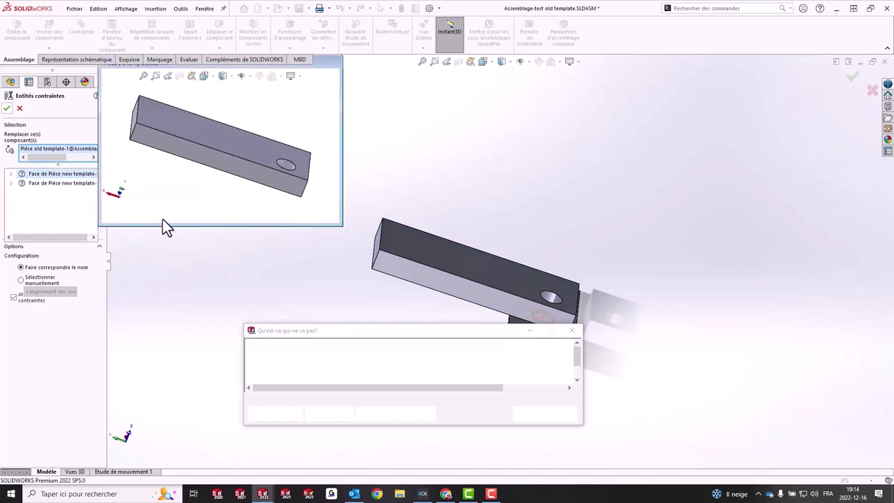
Reattach both mates to the new part's faces and check the result.
left_click(551, 299)
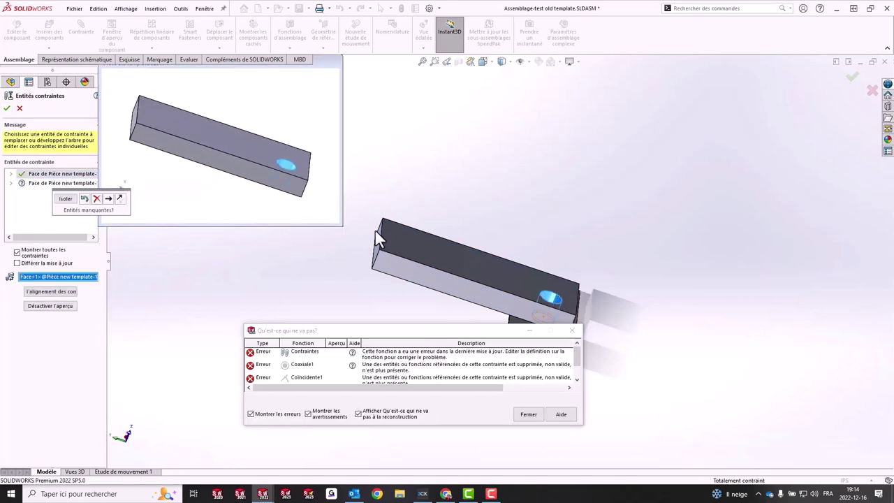
left_click(485, 284)
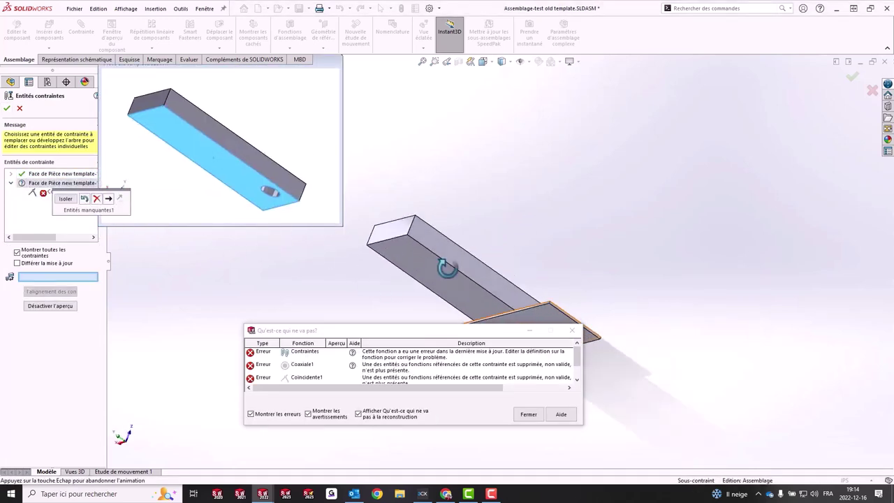
left_click(7, 108)
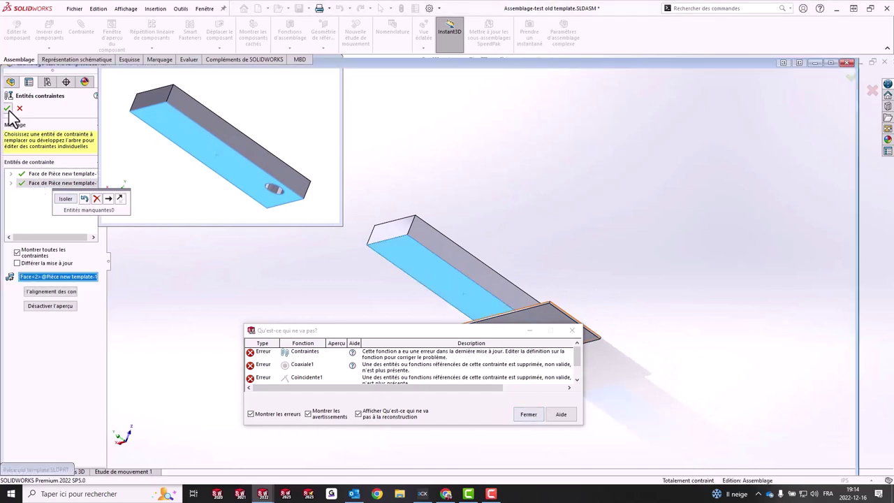
middle_click_drag(612, 215, 588, 345)
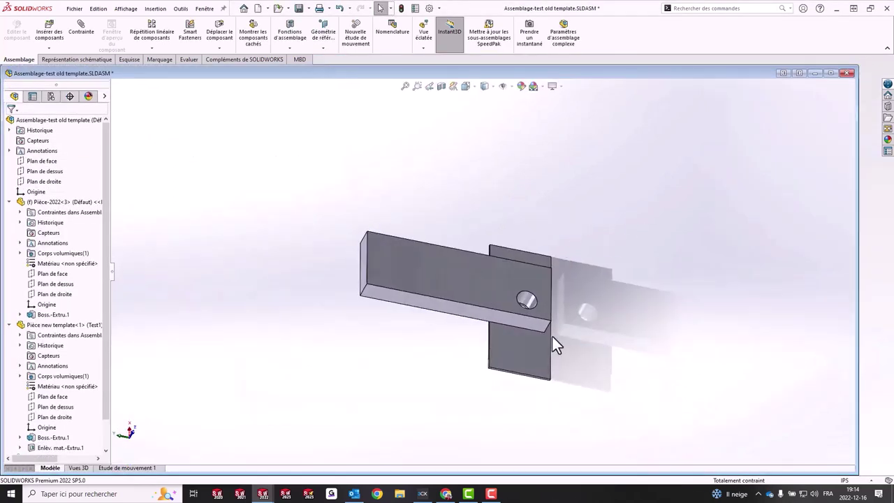
left_click(847, 73)
Close the assembly without saving, then save the part over the Pièce old template file.
left_click(452, 267)
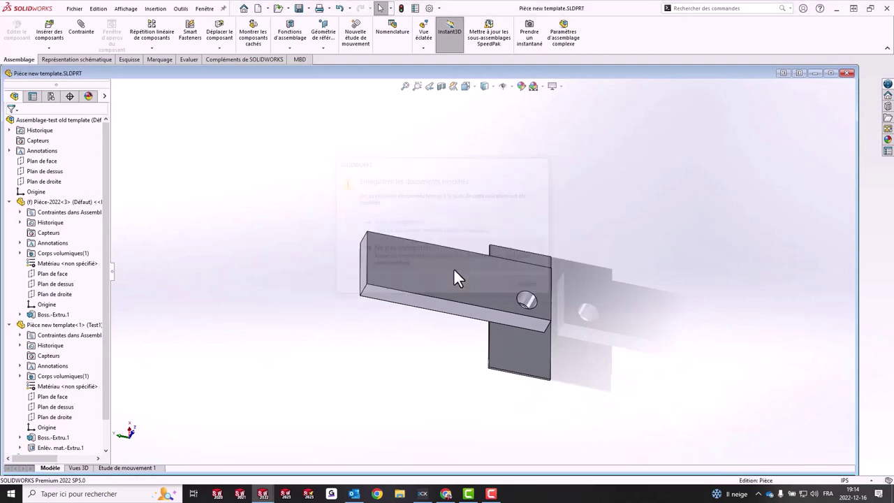
left_click(308, 8)
left_click(328, 33)
double_click(129, 107)
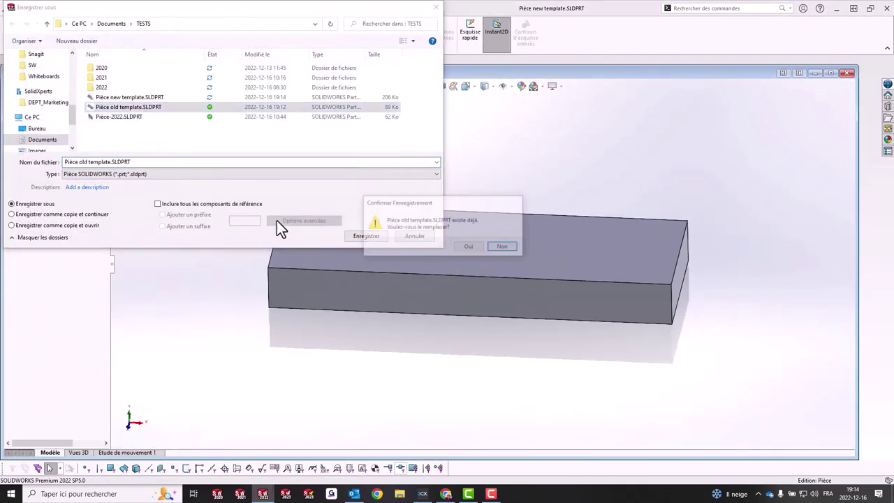
left_click(471, 250)
Close the part and reopen Assemblage-test old template from recent documents.
left_click(847, 72)
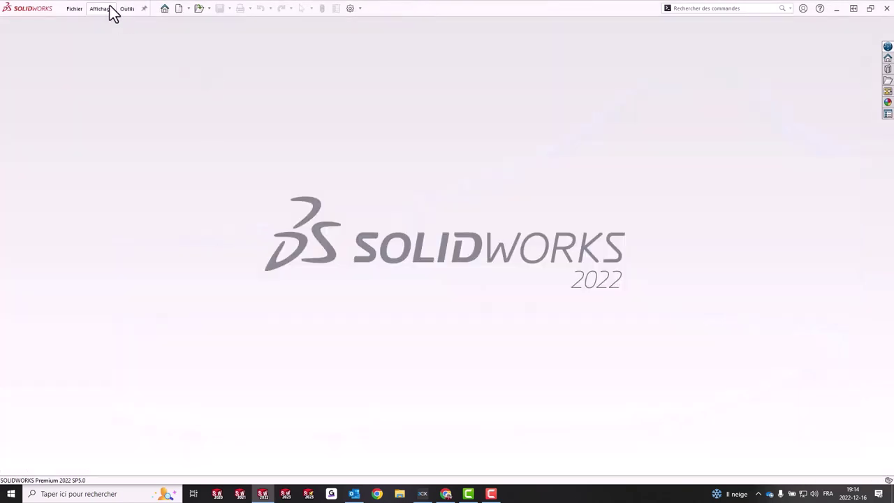
left_click(74, 8)
left_click(113, 74)
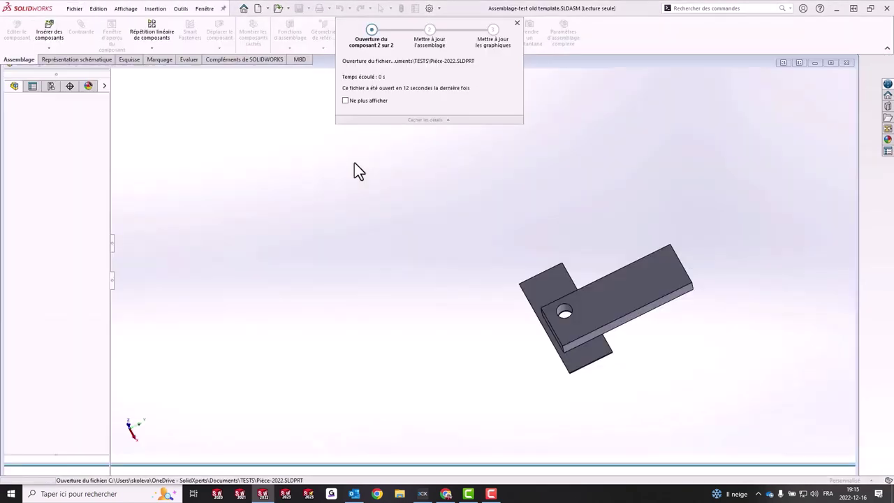
Keep the substituted file, rebuild, and repair Coaxiale1 onto the new part's hole face, flipped.
left_click(387, 231)
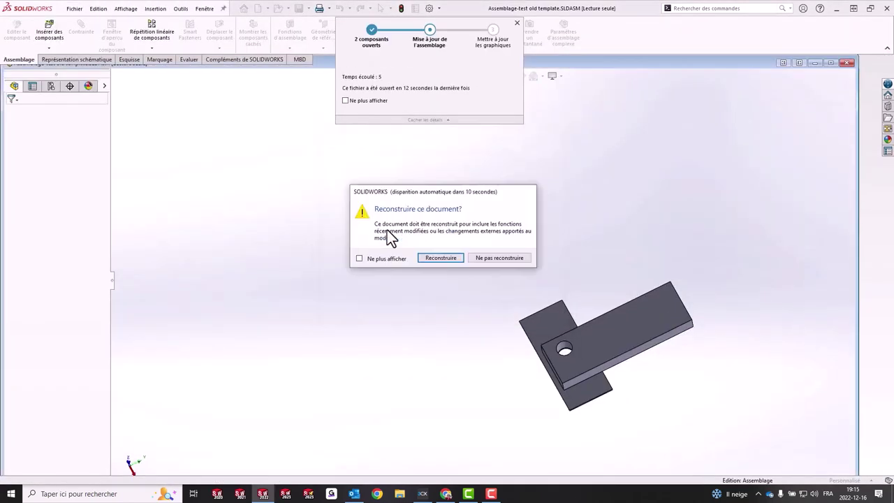
left_click(436, 258)
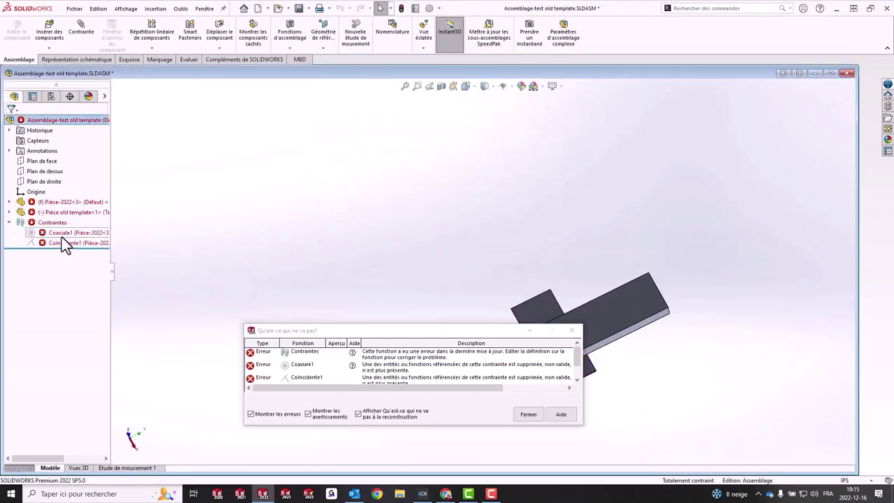
left_click(71, 244, "shift")
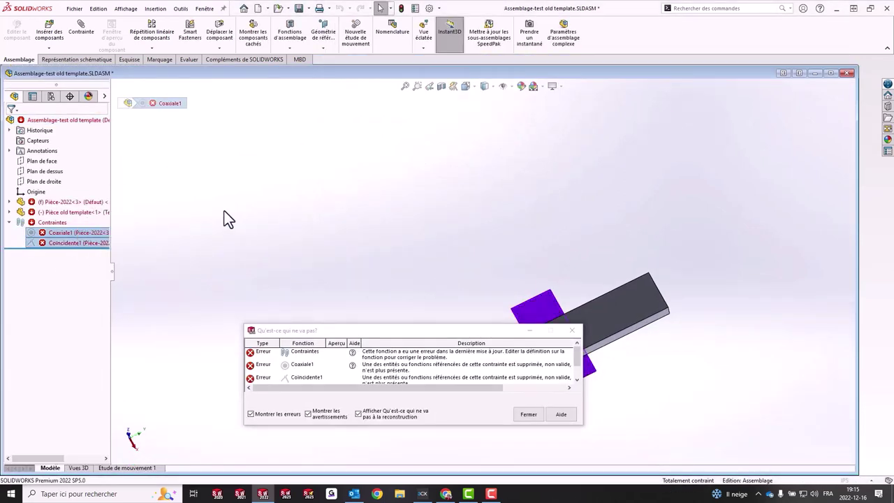
left_click(68, 395)
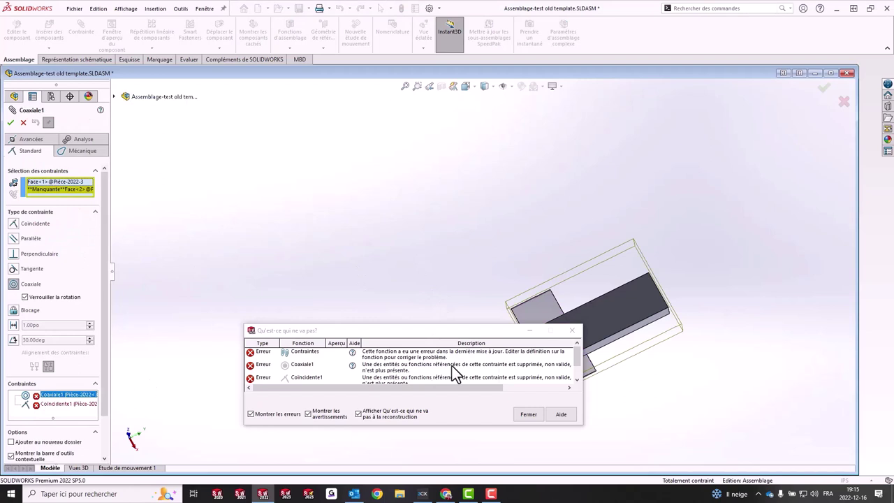
left_click(572, 332)
left_click(555, 329)
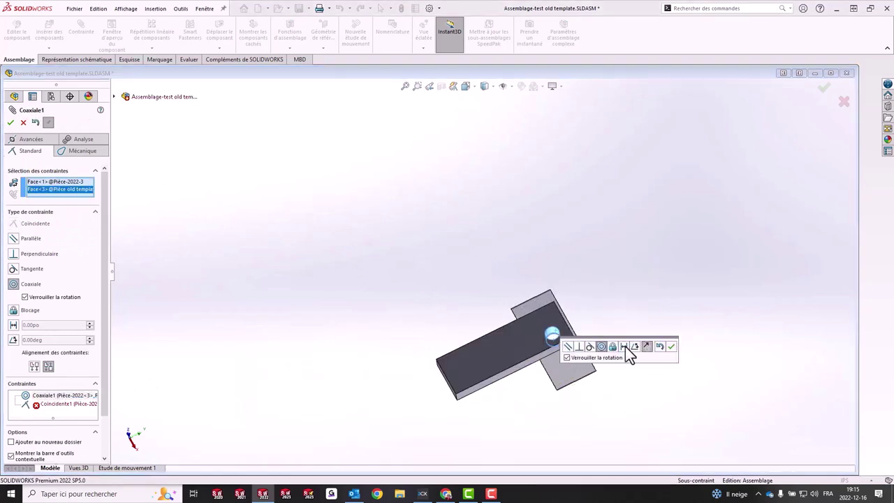
left_click(646, 347)
left_click(670, 347)
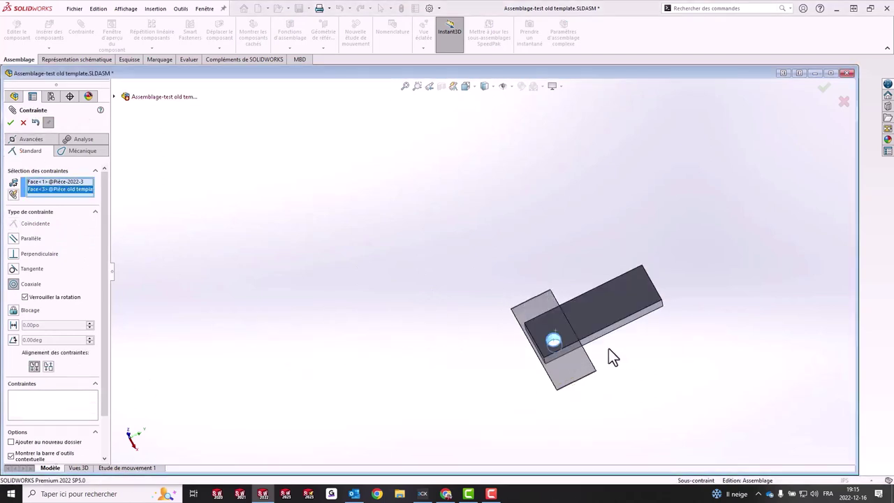
Repair Coincidente1 onto the new part's face and inspect the fully constrained assembly.
left_click(59, 393)
mouse_move(496, 240)
middle_mouse_down()
mouse_move(480, 260)
mouse_move(586, 306)
mouse_move(563, 250)
mouse_move(562, 291)
middle_mouse_up()
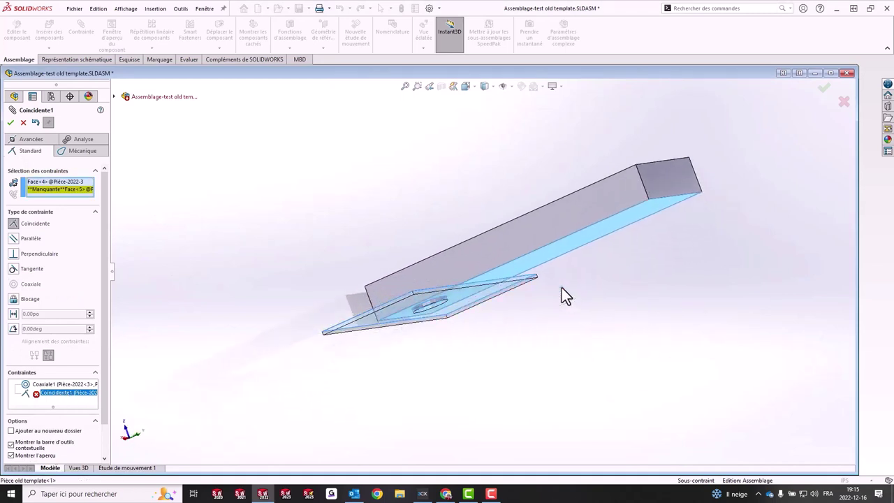
left_click(656, 301)
left_click(11, 123)
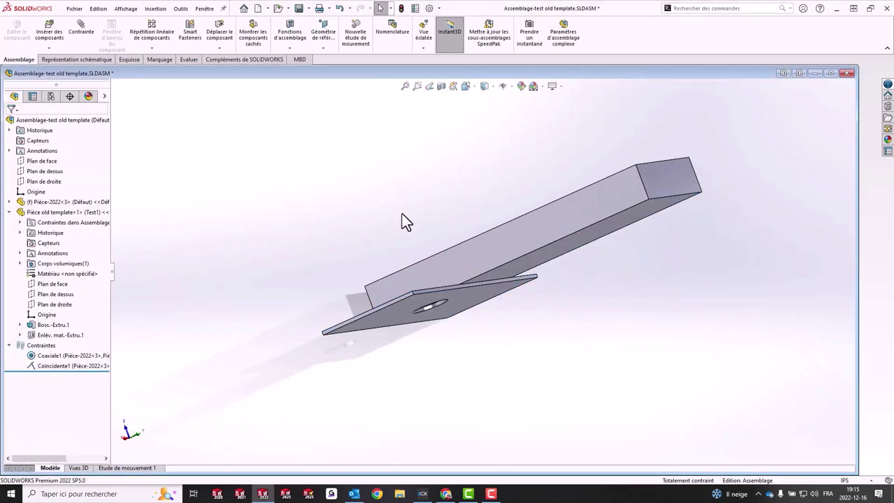
middle_click_drag(403, 214, 697, 150)
left_click(830, 73)
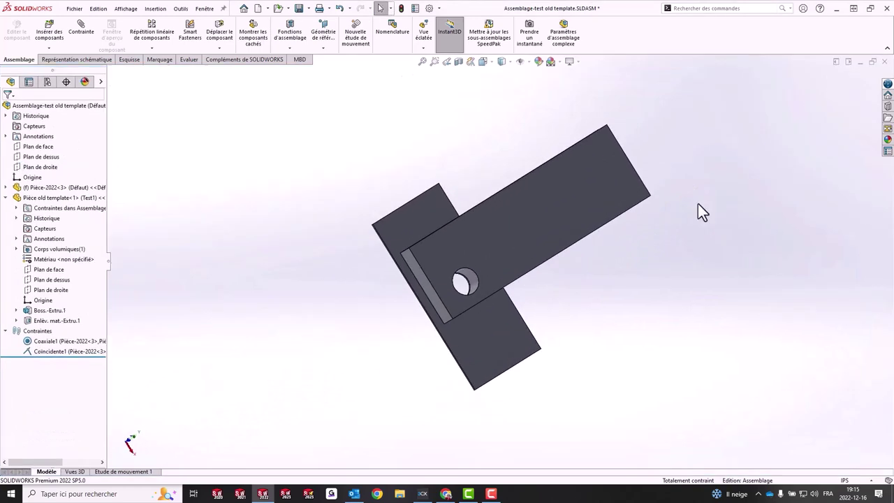
middle_click_drag(697, 203, 556, 222)
left_click(544, 228)
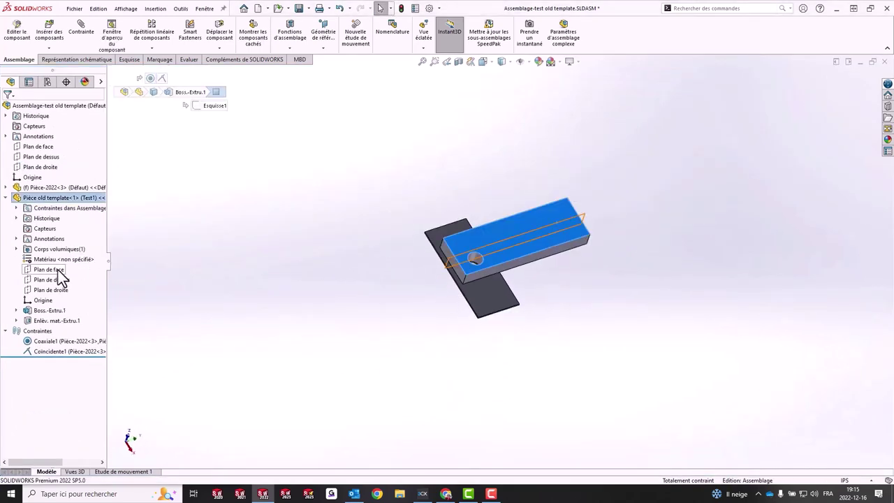